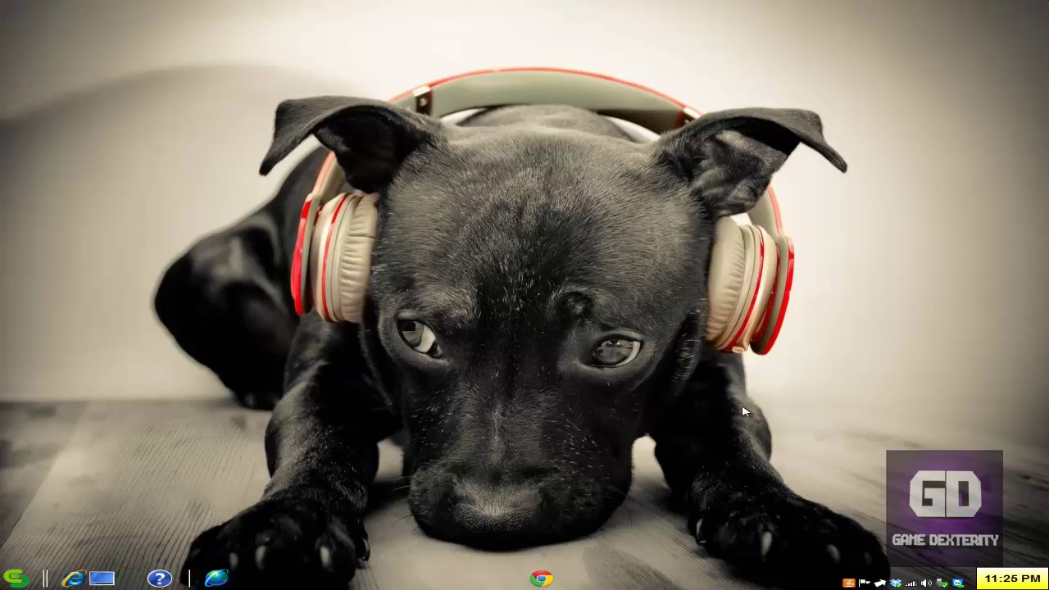
View the Daggerfall download page on the Elder Scrolls site in Chrome, and minimize the browser
click(543, 579)
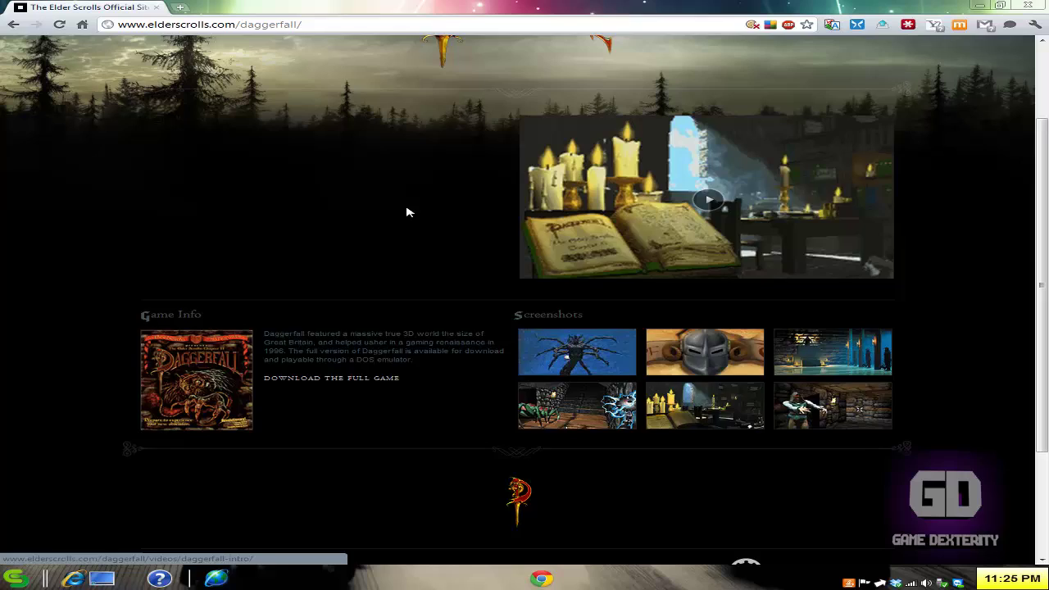
scroll(405, 218, up, 2)
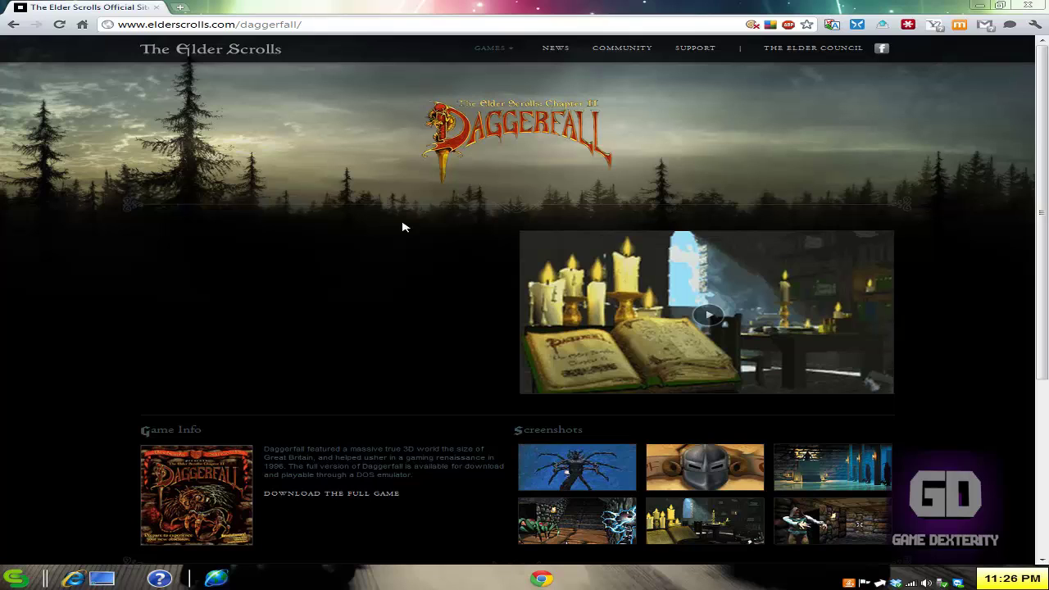
click(981, 5)
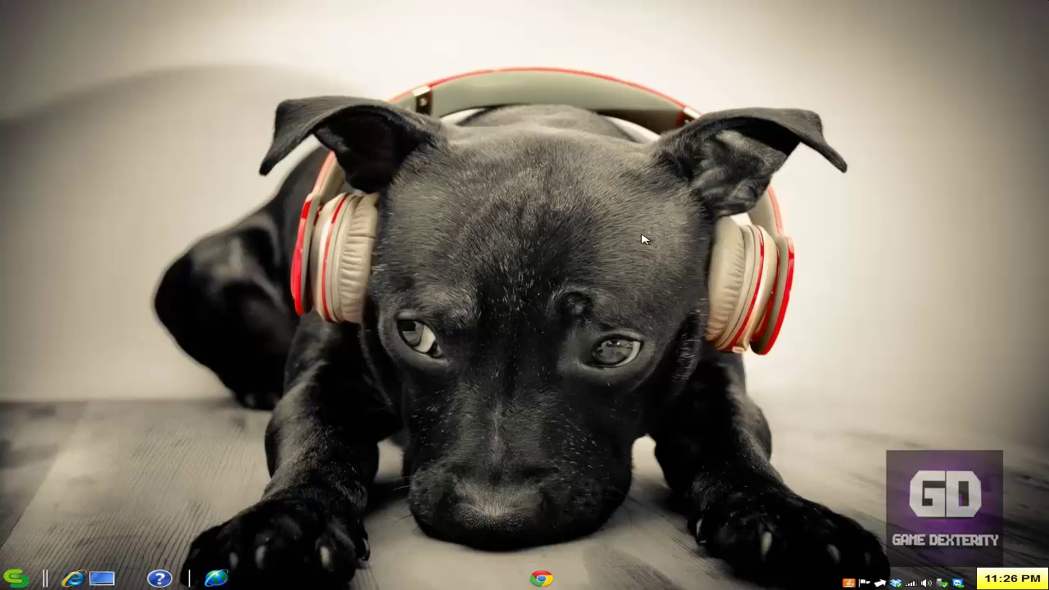
Find the DOSBox Edit Configuration shortcut by searching "edit" in the launcher, and open the configuration file
key(alt+space)
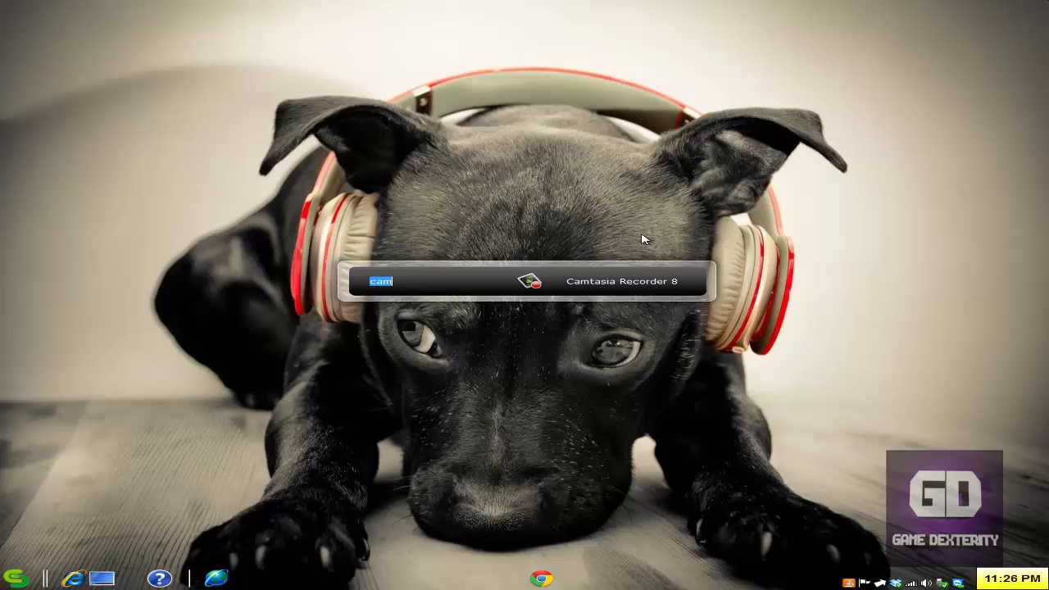
text(edit)
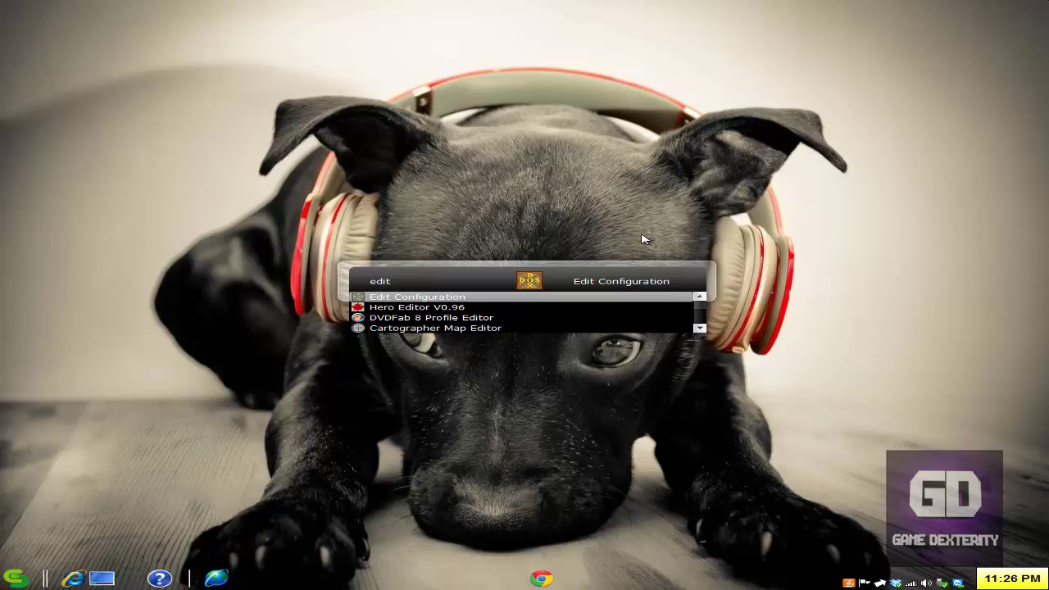
key(Return)
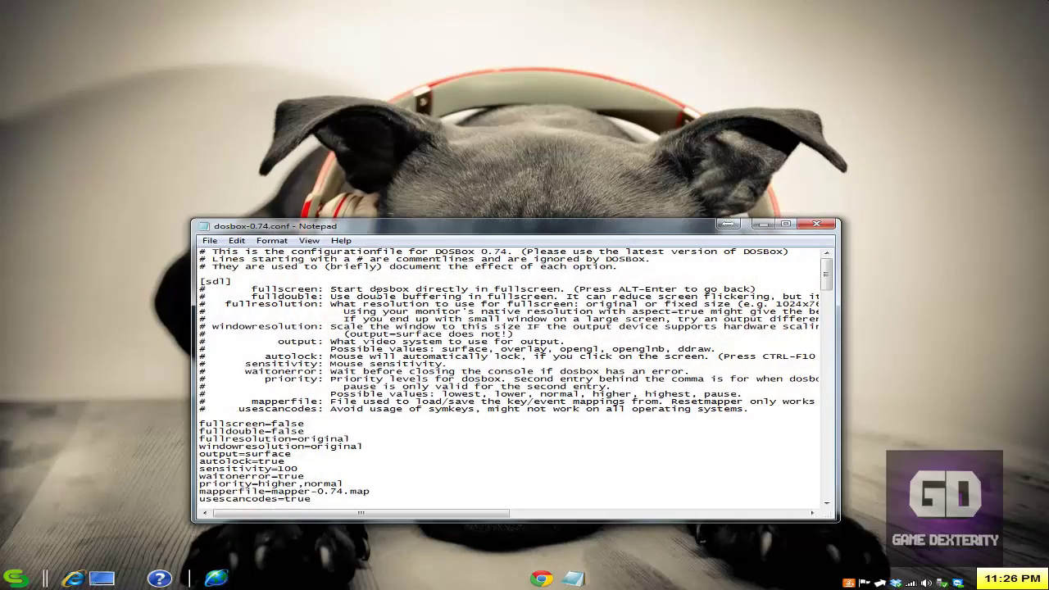
Locate and highlight the memsize value in the [dosbox] section of dosbox-0.74.conf
scroll(377, 373, down, 2)
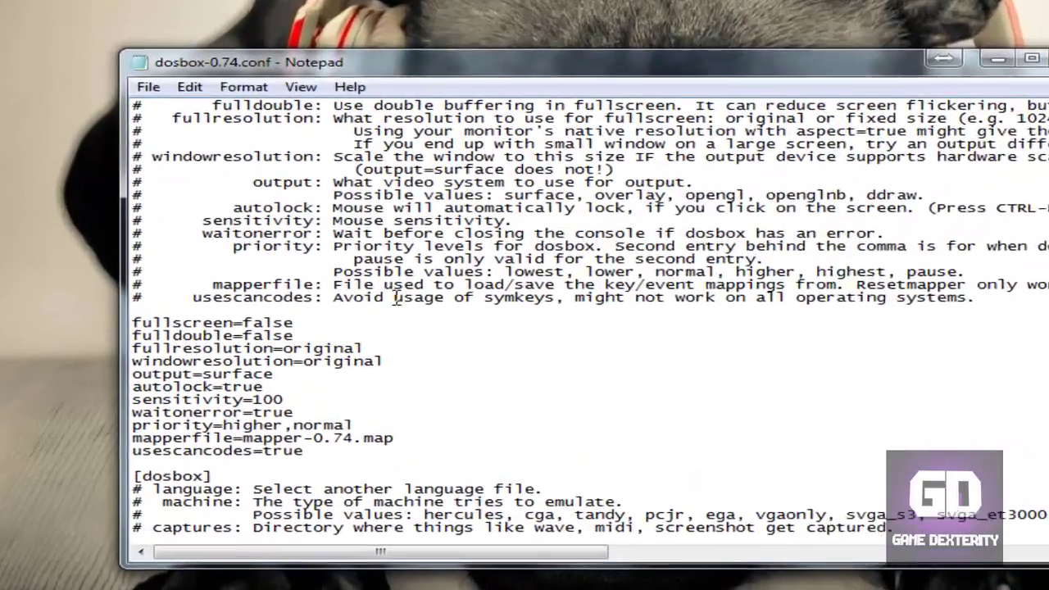
scroll(396, 298, down, 5)
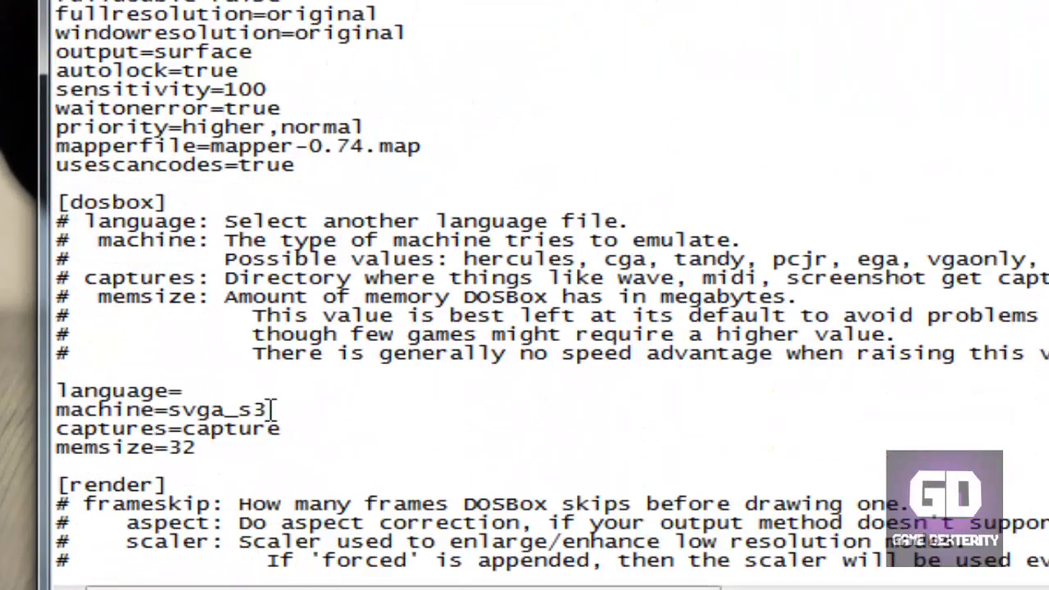
click(216, 449)
key(shift+Left)
key(shift+Left)
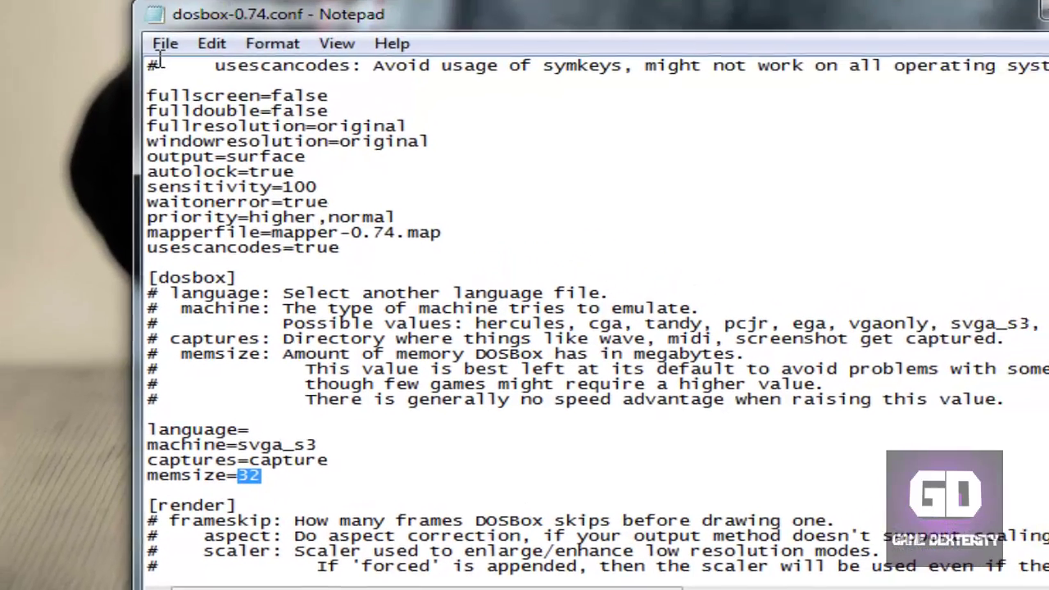
click(185, 75)
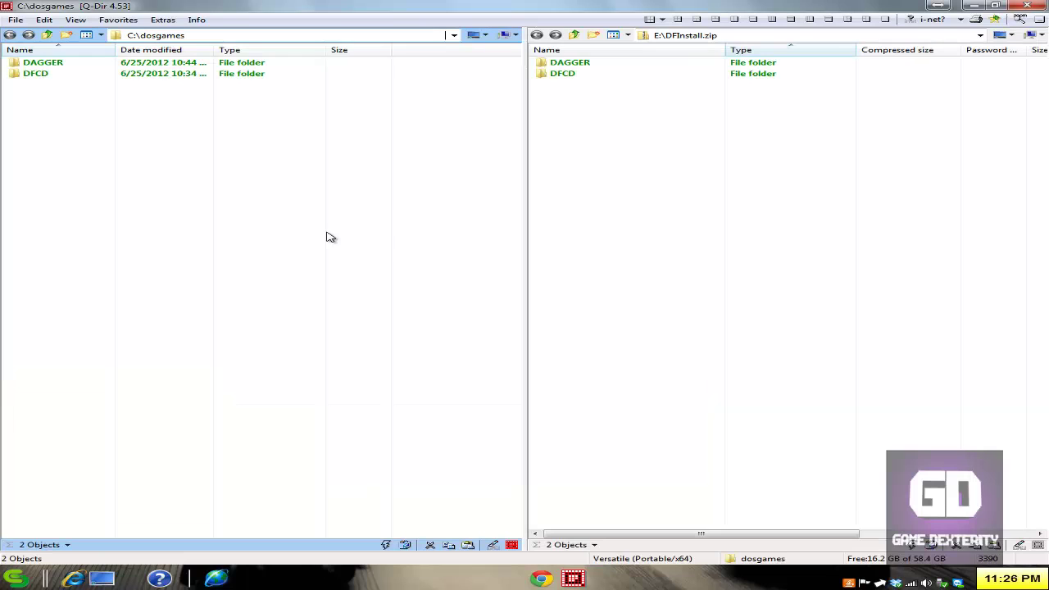
Go up to Computer in the file manager and browse back into the dosgames folder on drive C
click(49, 35)
click(50, 34)
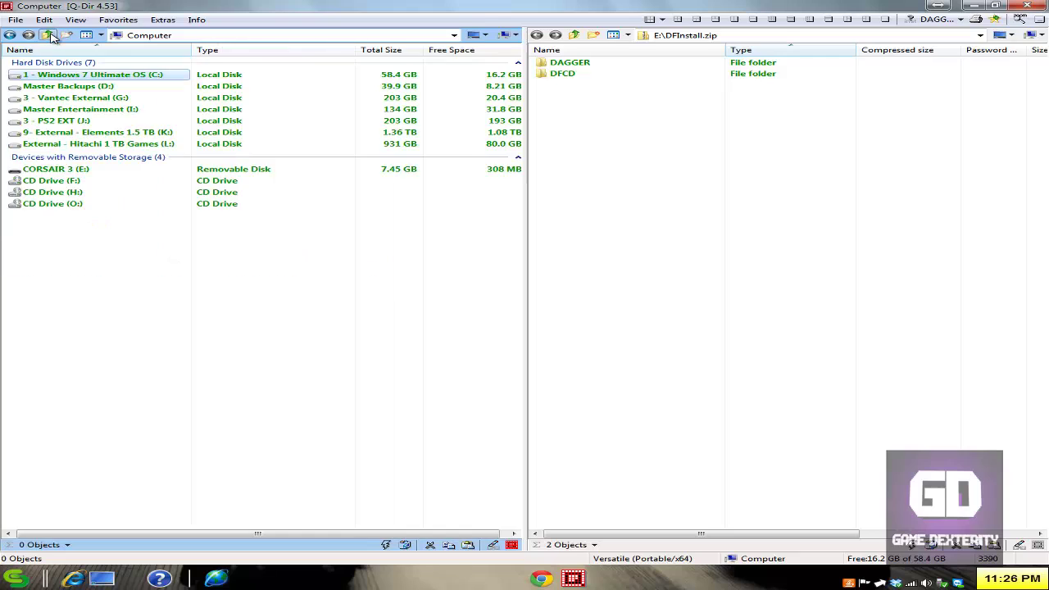
double_click(189, 130)
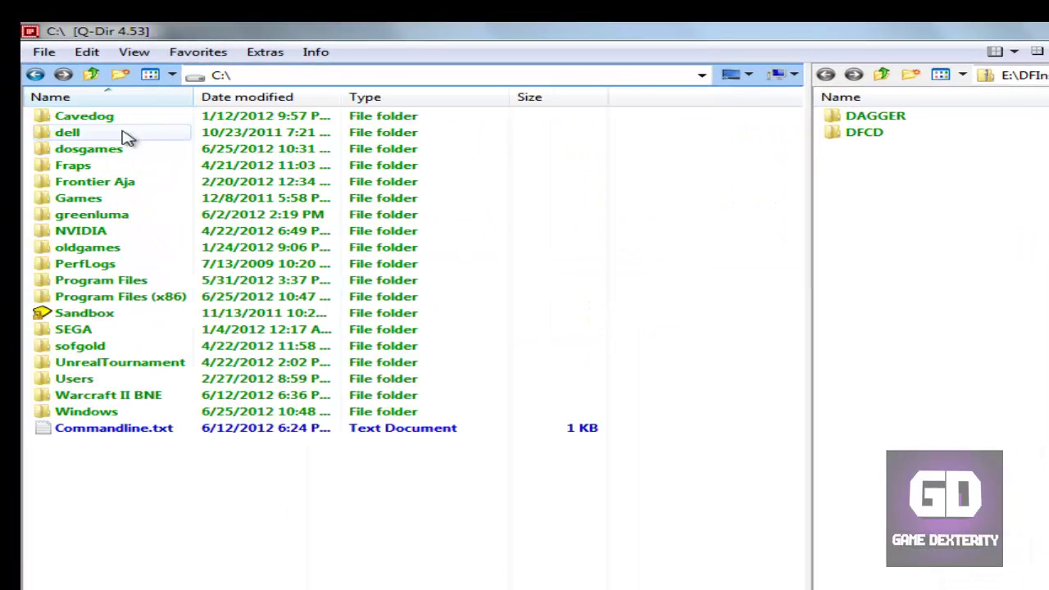
click(105, 139)
double_click(121, 156)
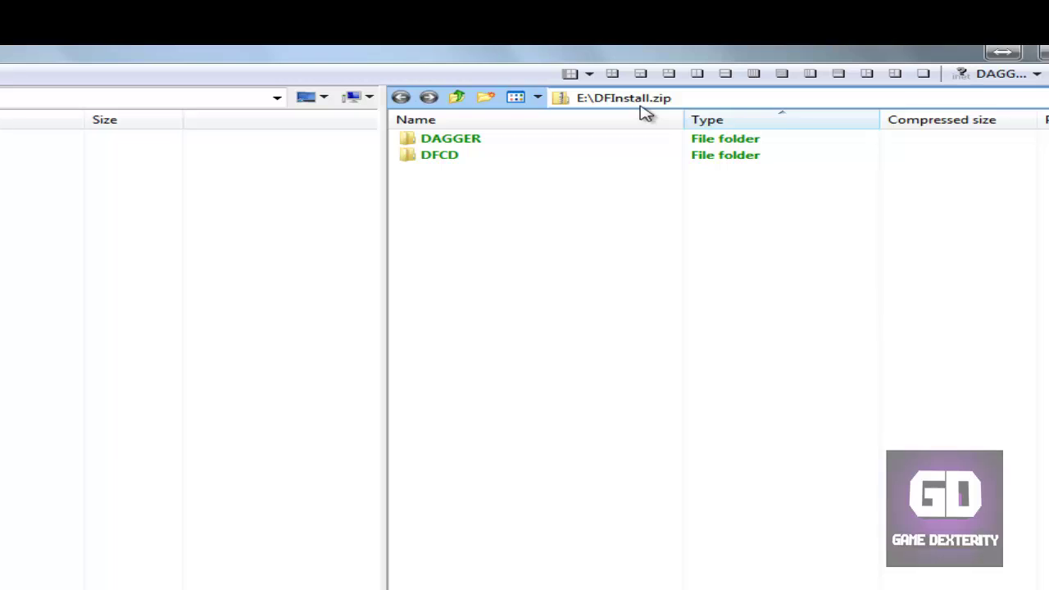
Highlight the DAGGER and DFCD folders in DFInstall.zip, return to the dosgames folder, and close the file manager
drag(492, 276, 433, 164)
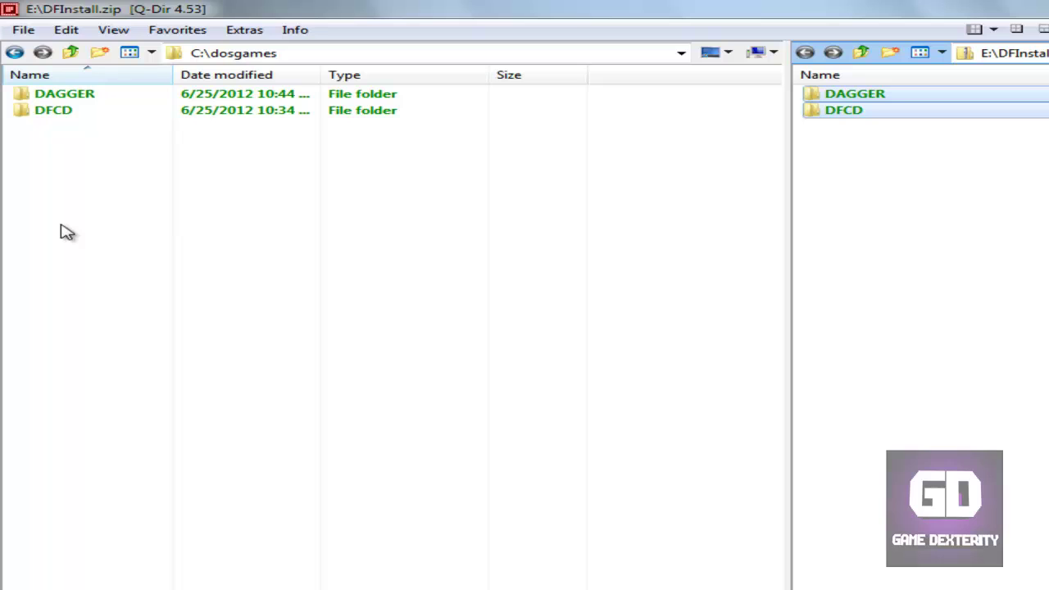
click(89, 161)
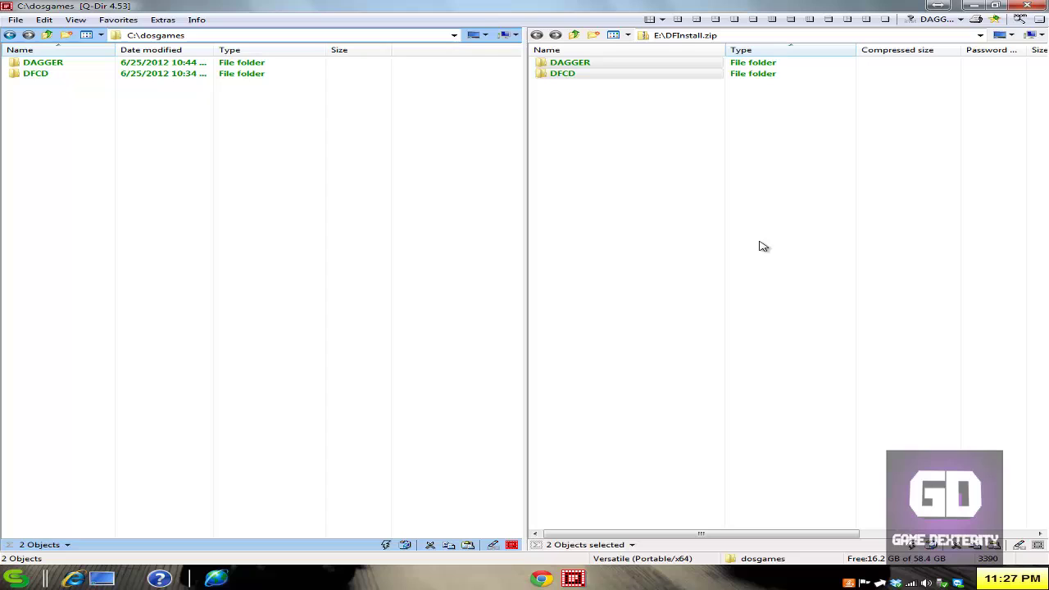
click(1029, 7)
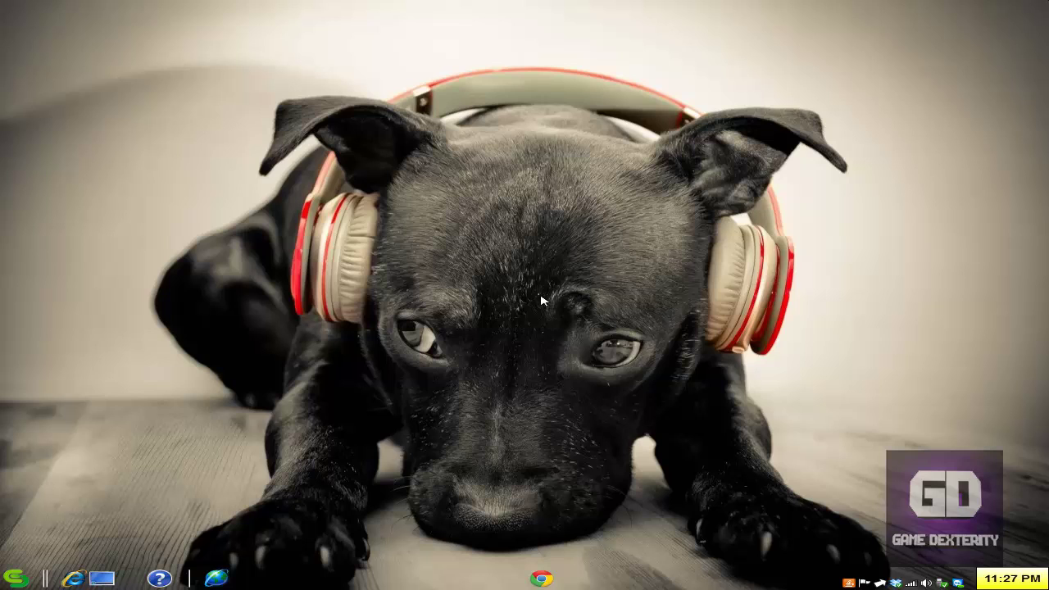
Switch to DOSBox and mount c:\dosgames as drive C with -freesize 1000
key(alt+Tab)
key(alt+Tab)
key(alt+Tab)
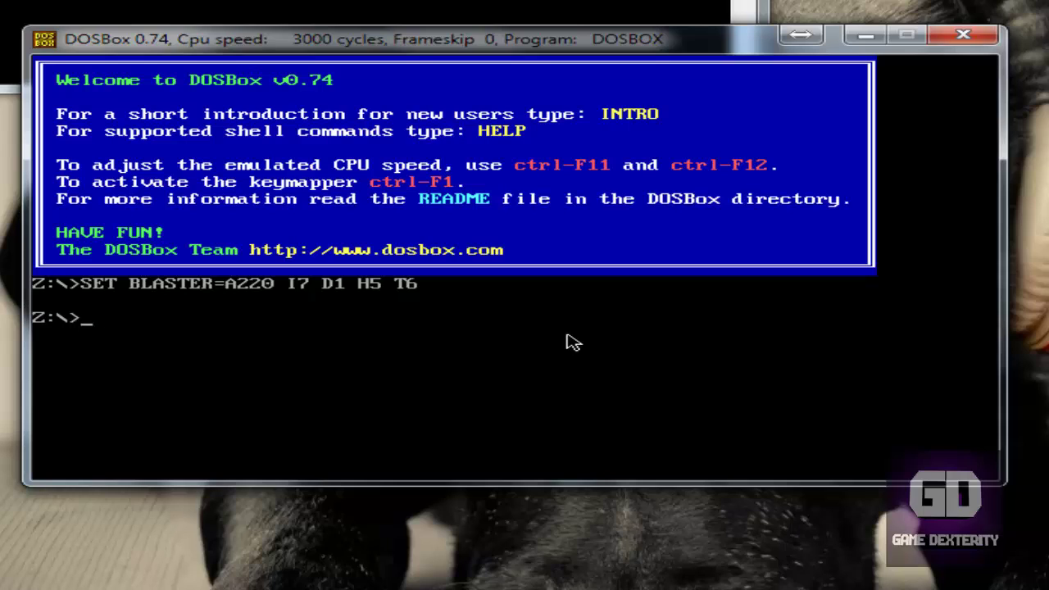
text(mount c c:\)
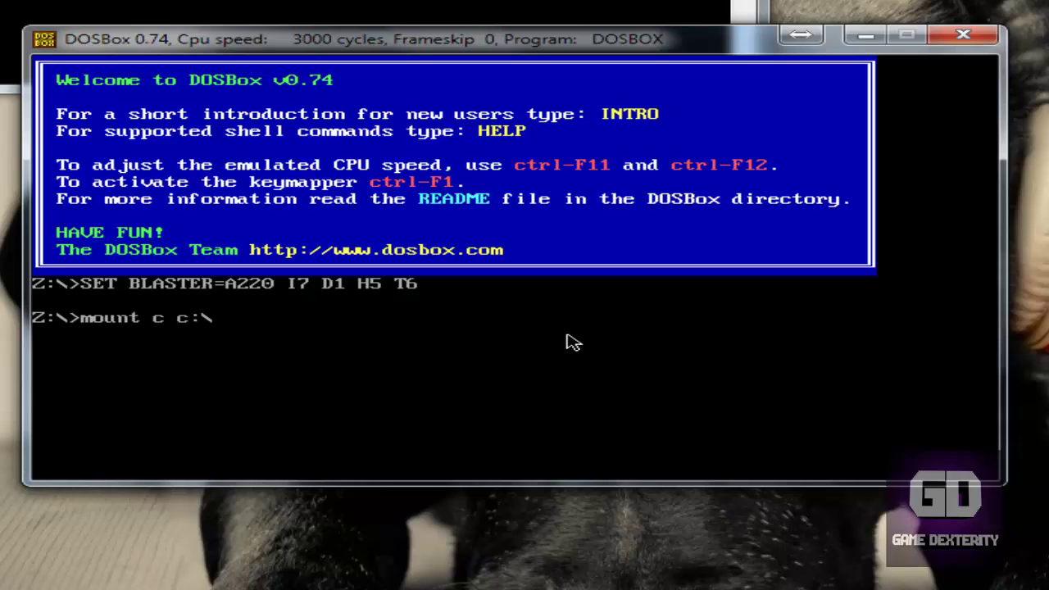
text(dosgames)
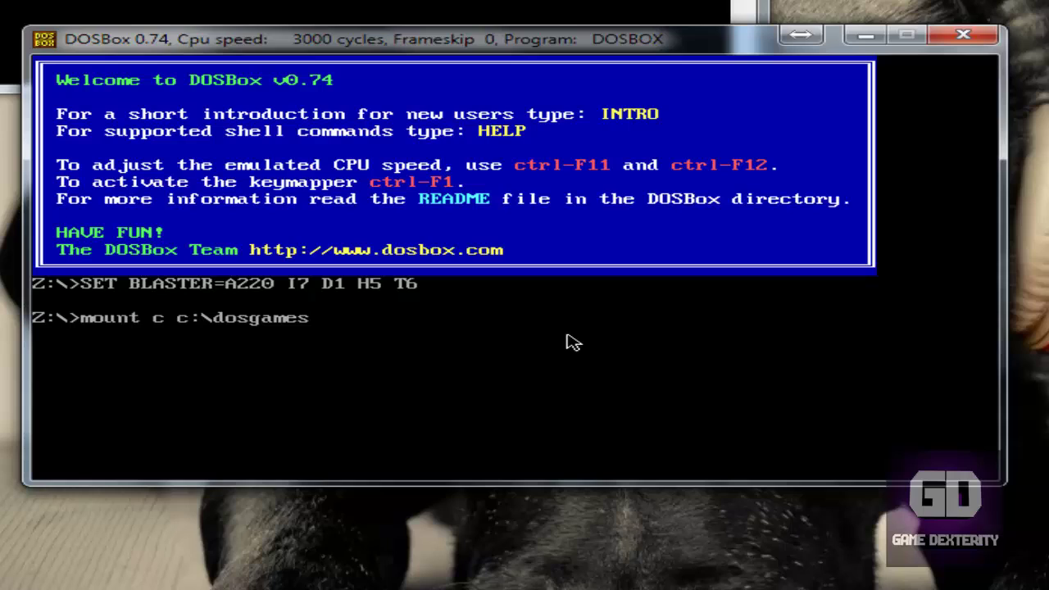
text( -freesize 1000)
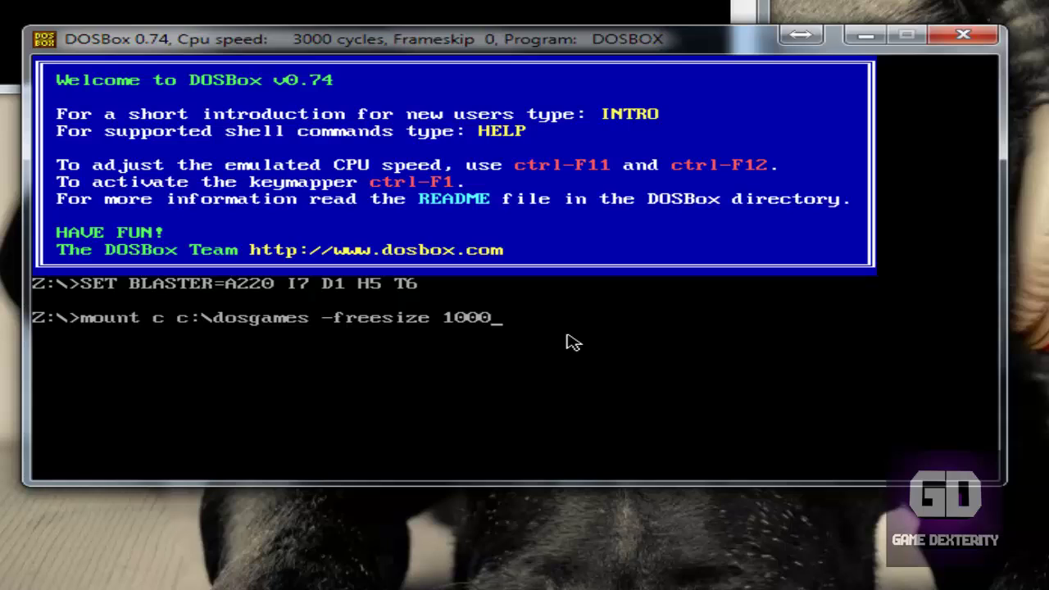
key(Return)
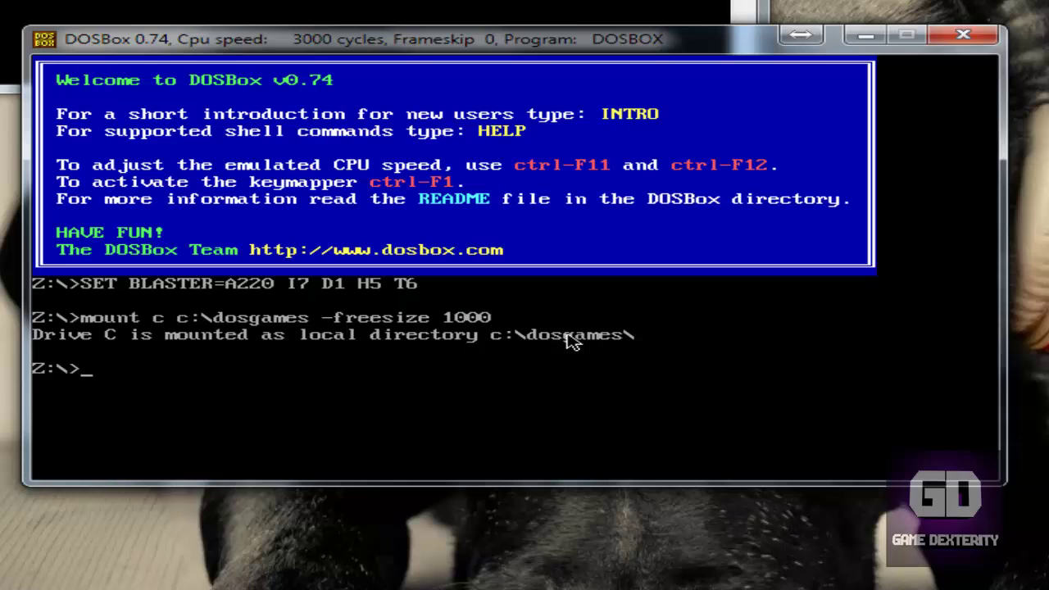
Mount c:\dosgames\dfcd as drive D with type cdrom and the label Daggerfall
text(mount d c)
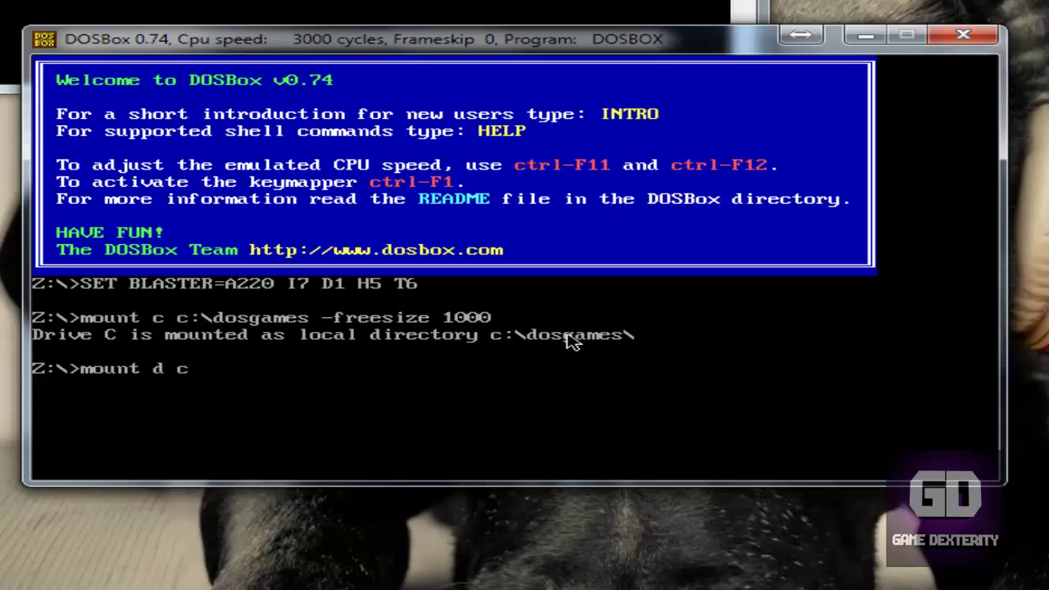
text(:\dosgames\)
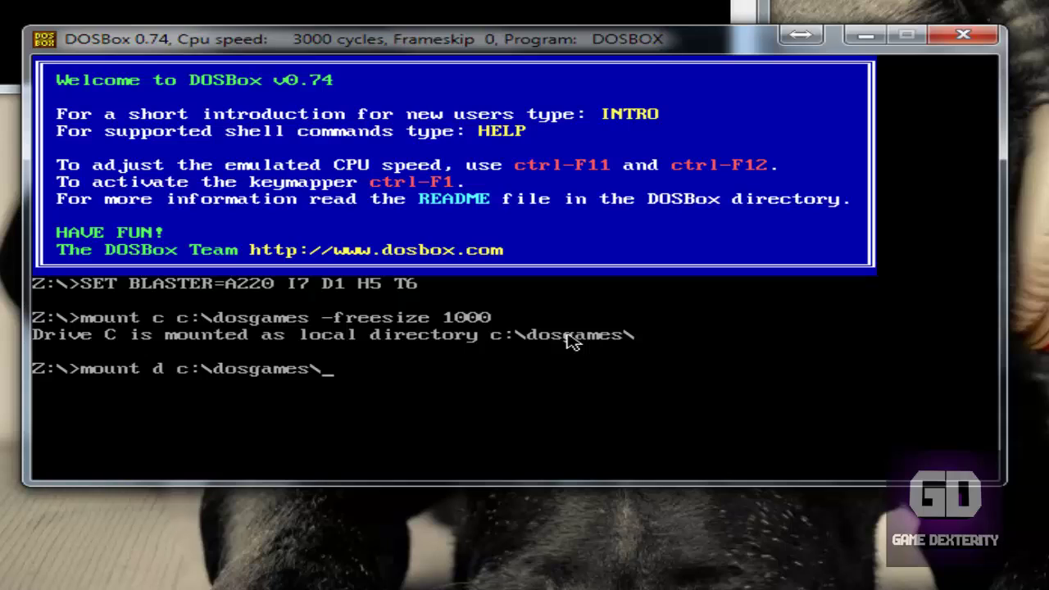
text(fgcd)
key(BackSpace)
key(BackSpace)
key(BackSpace)
text(fcd -t cdrom)
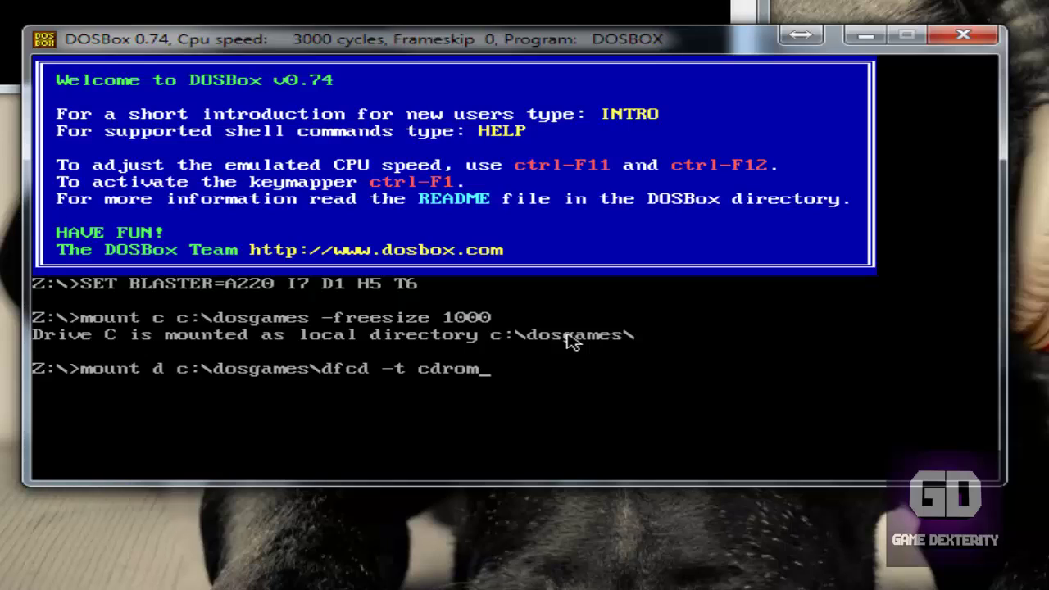
text( -label Daggerfall)
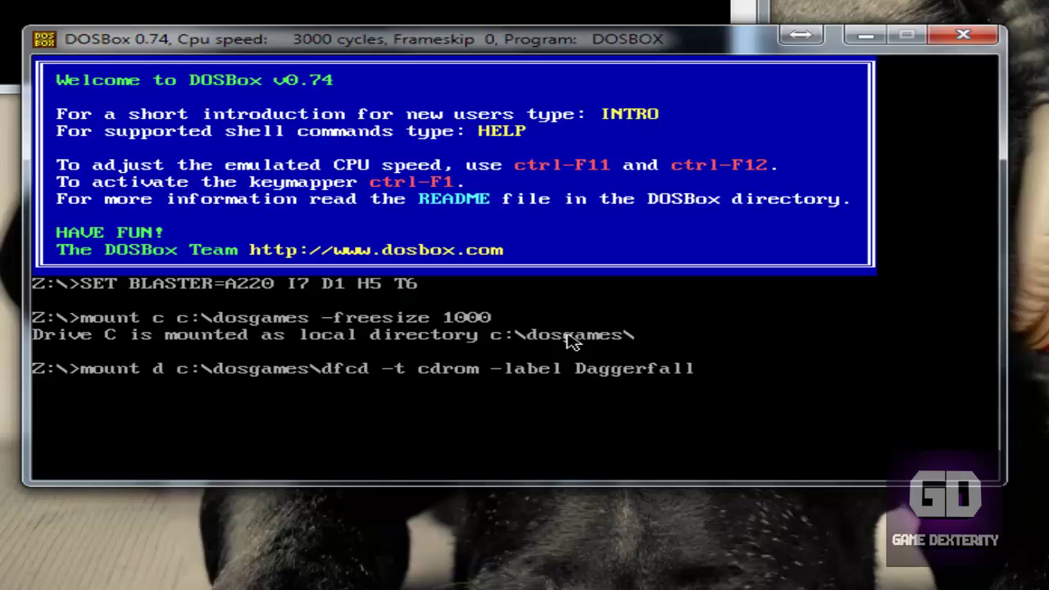
key(Return)
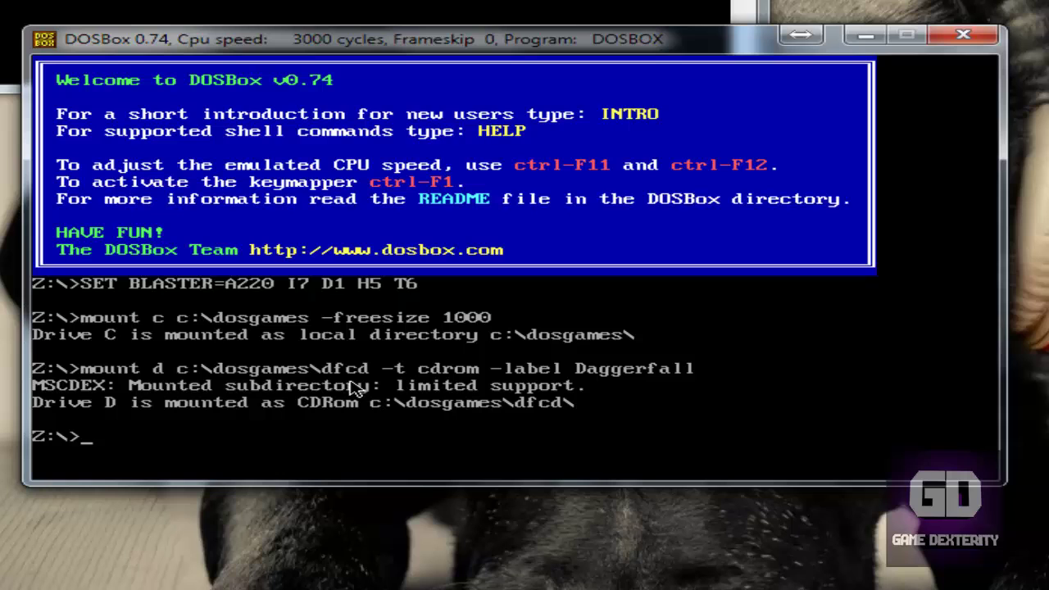
Change to drive D, run the install program, and agree to the software license terms
text(d:)
key(Return)
text(install)
key(Return)
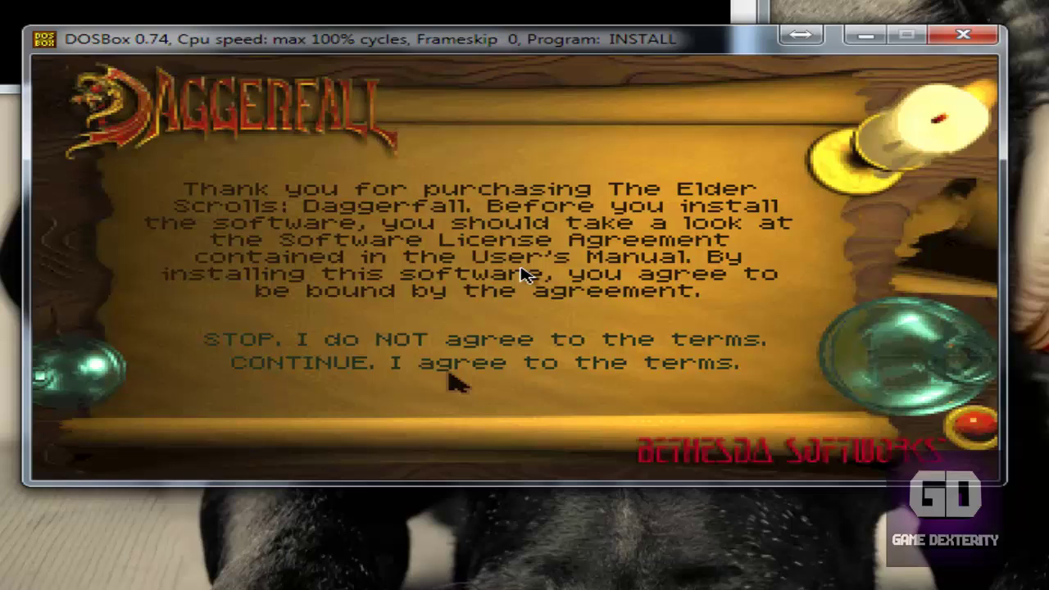
click(492, 371)
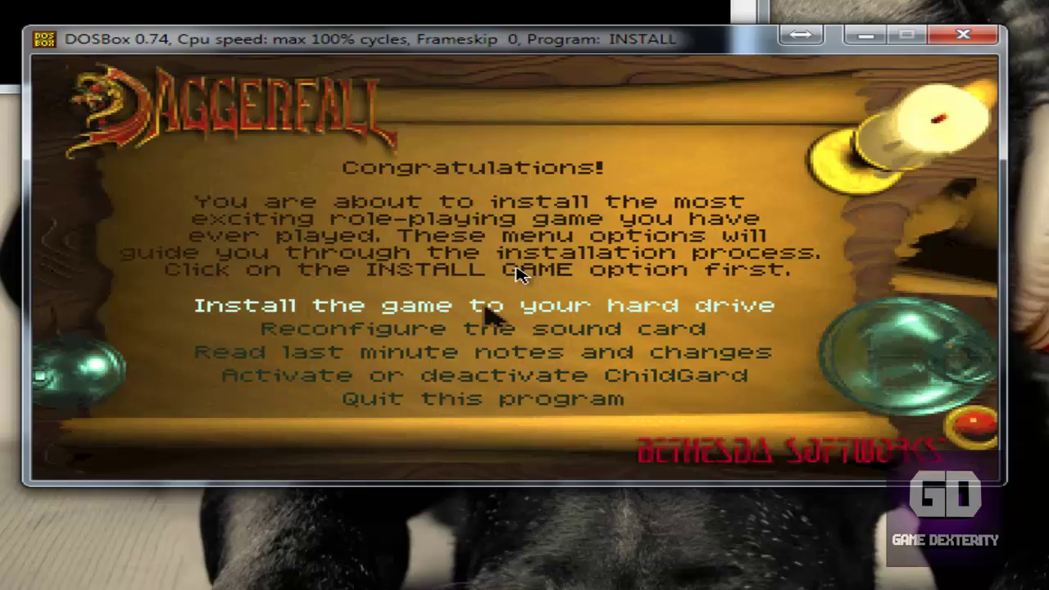
Install the game with the Huge installation (450MB) to c:\dagger, and start the sound card setup
click(487, 310)
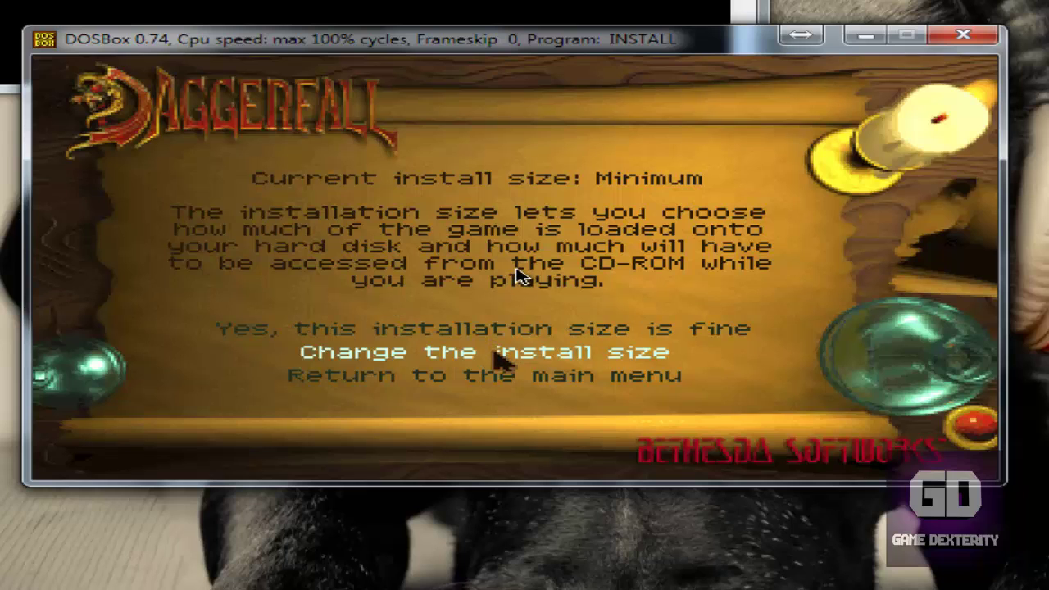
click(496, 359)
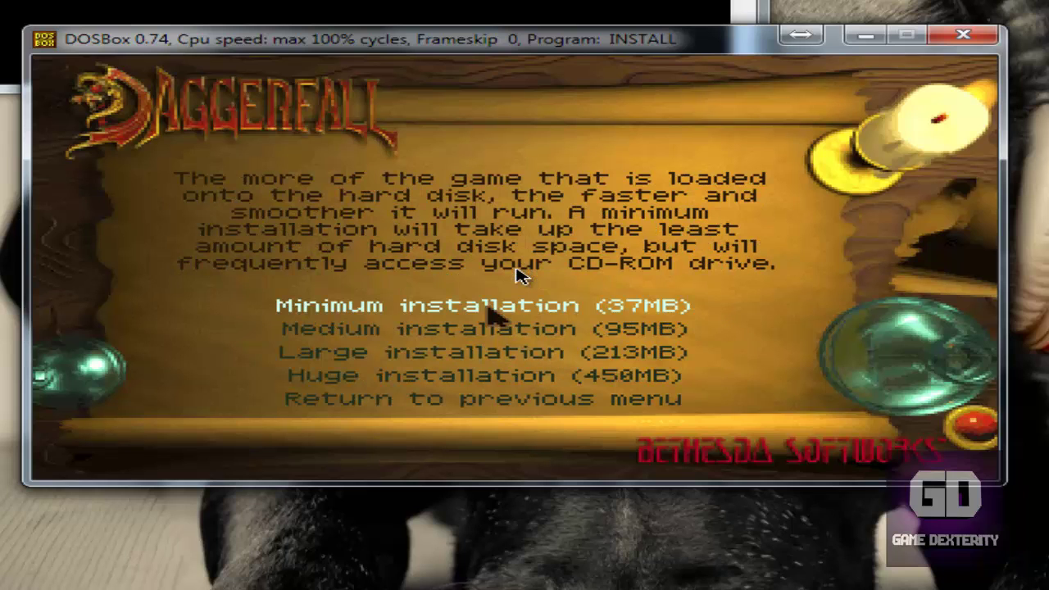
click(483, 374)
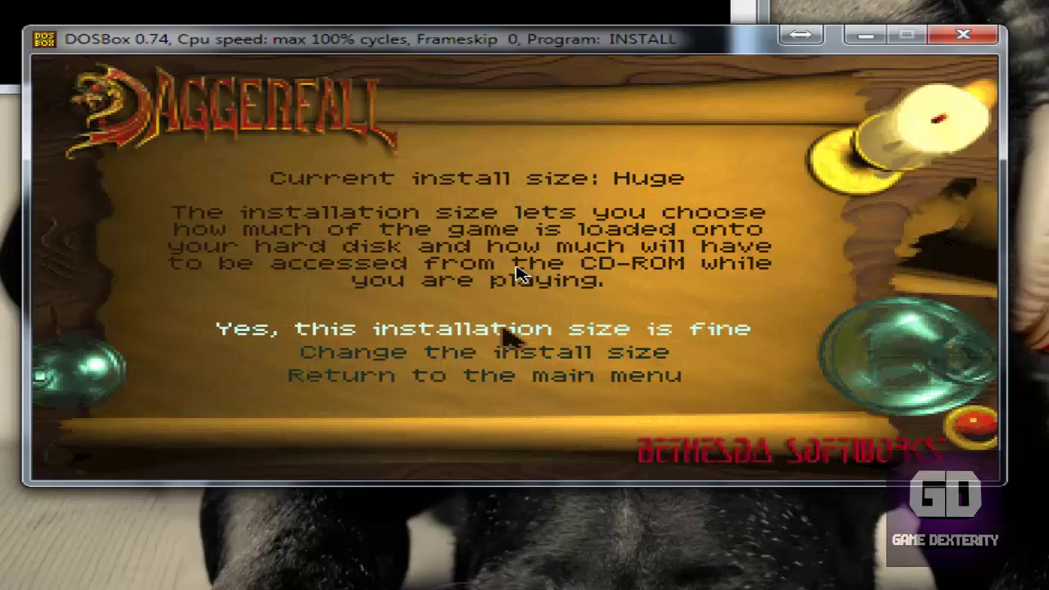
click(502, 330)
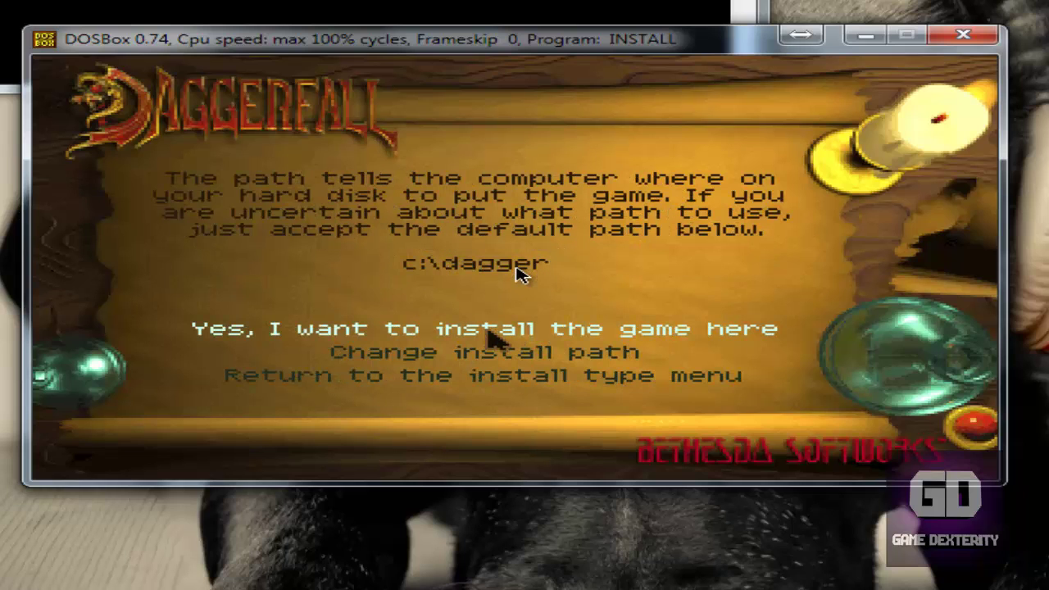
click(492, 336)
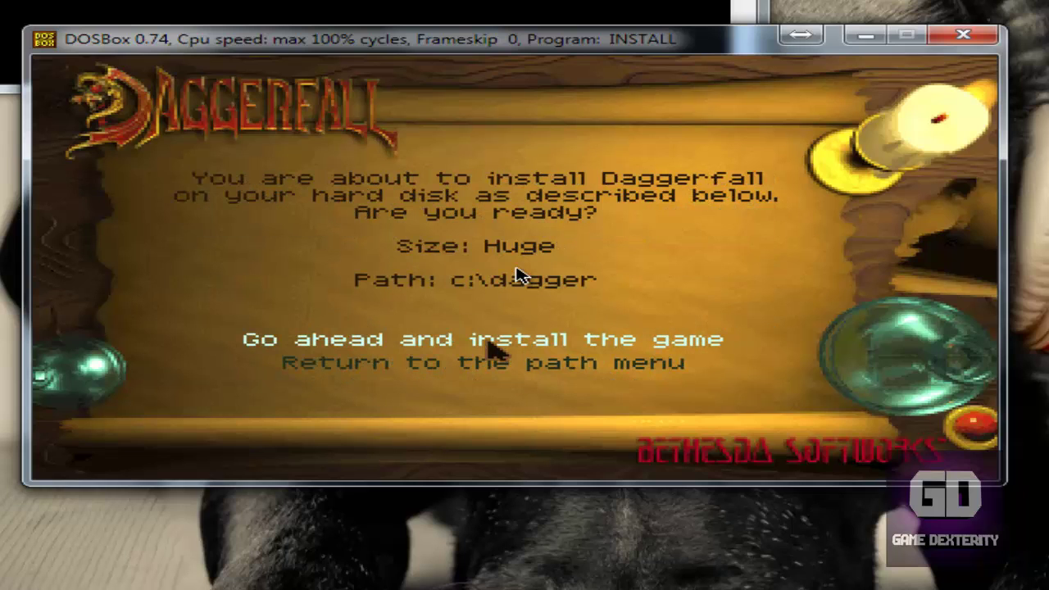
click(490, 344)
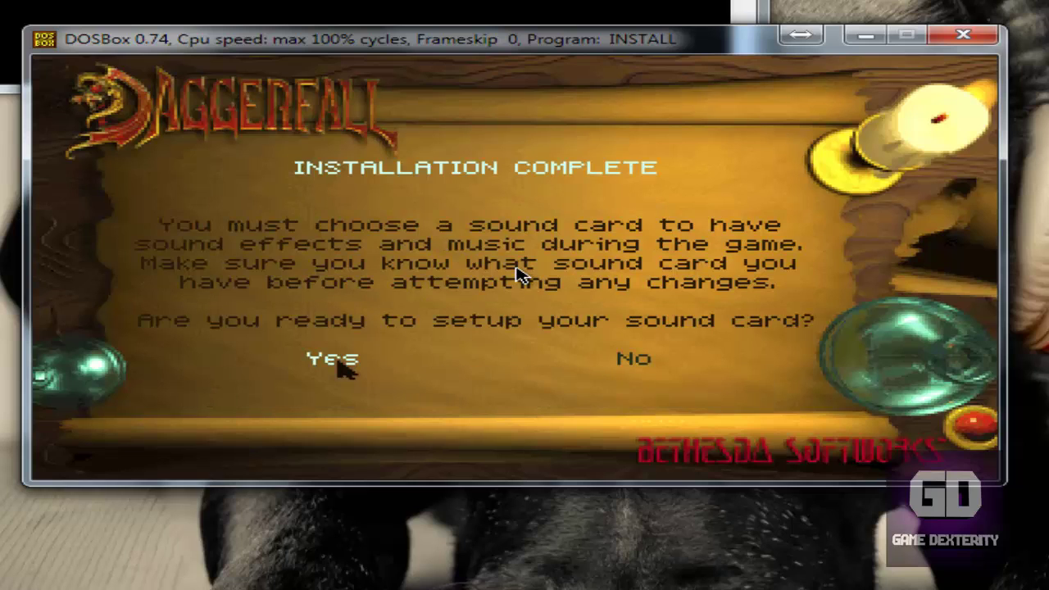
click(338, 362)
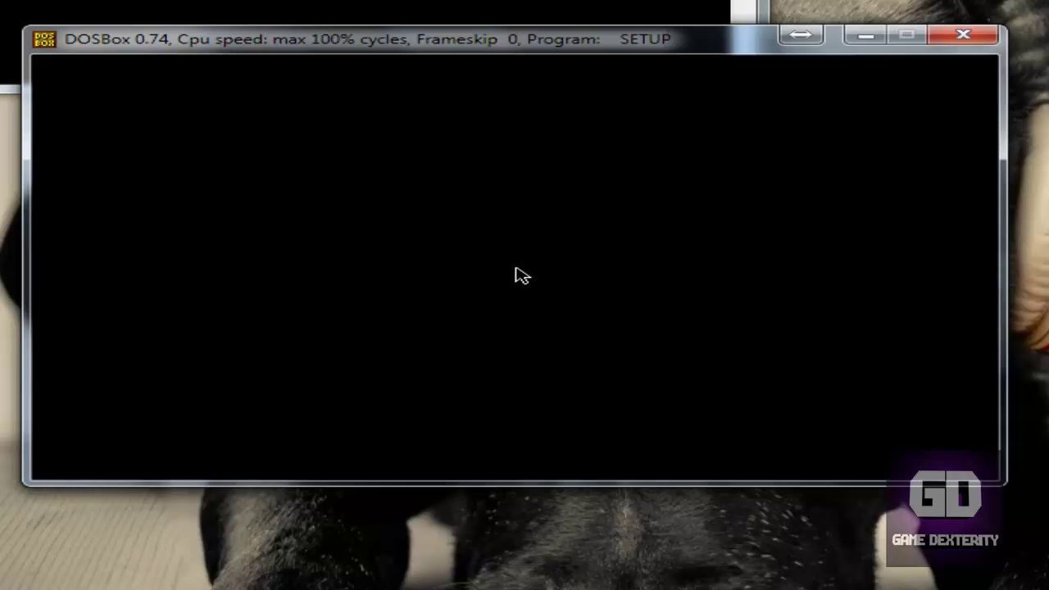
Auto-detect the digital sound device, play its test sample, and accept the detected device
key(Return)
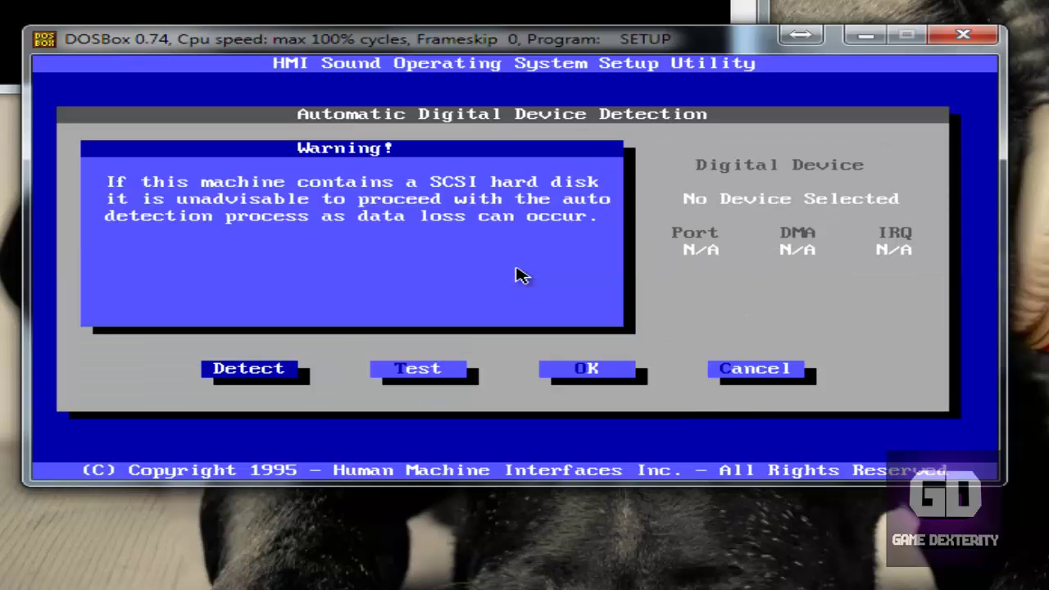
key(Return)
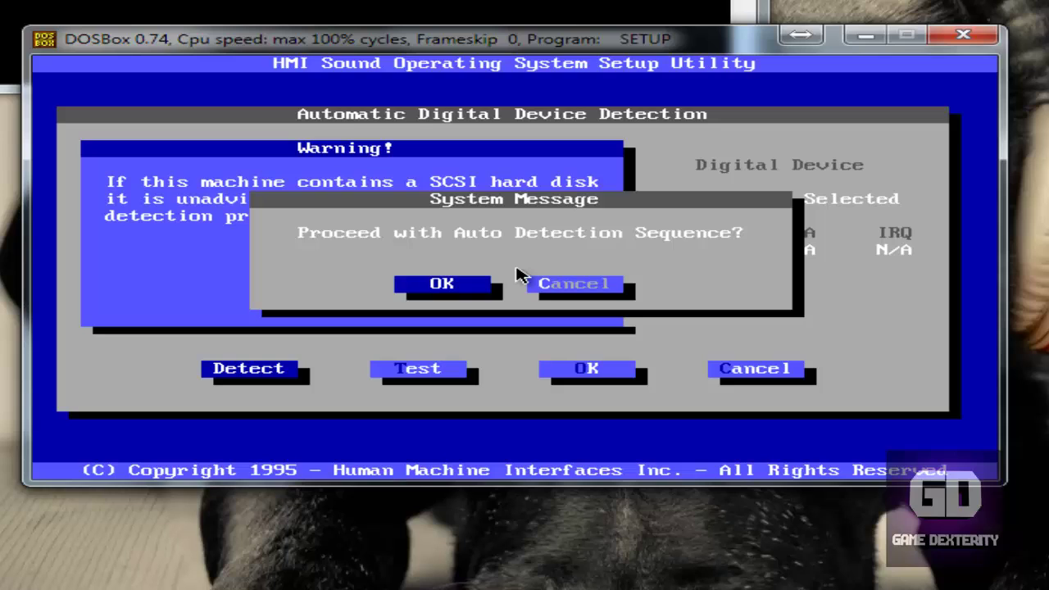
key(Return)
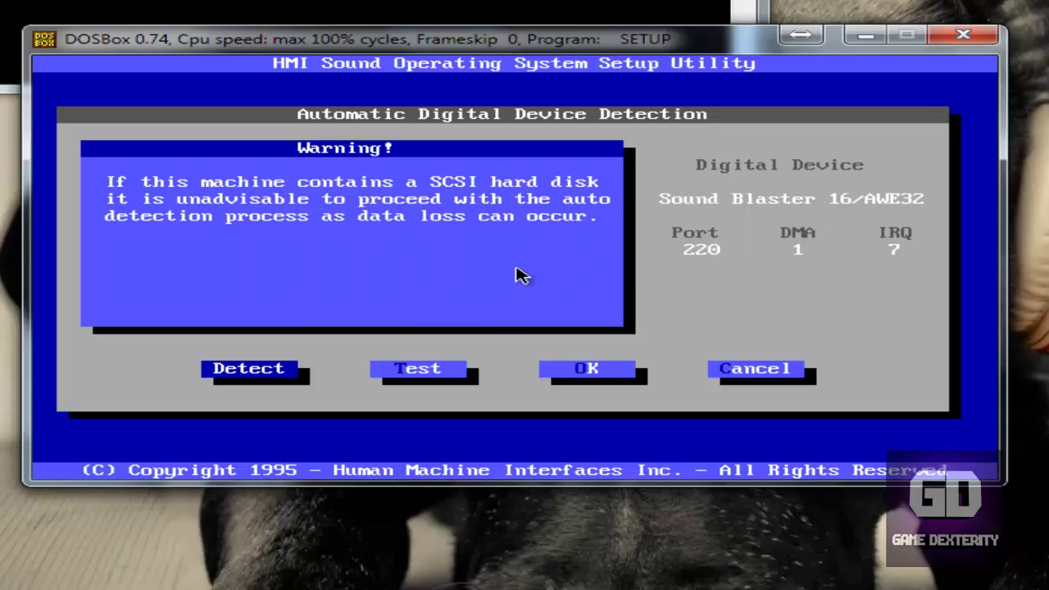
key(Right)
key(Return)
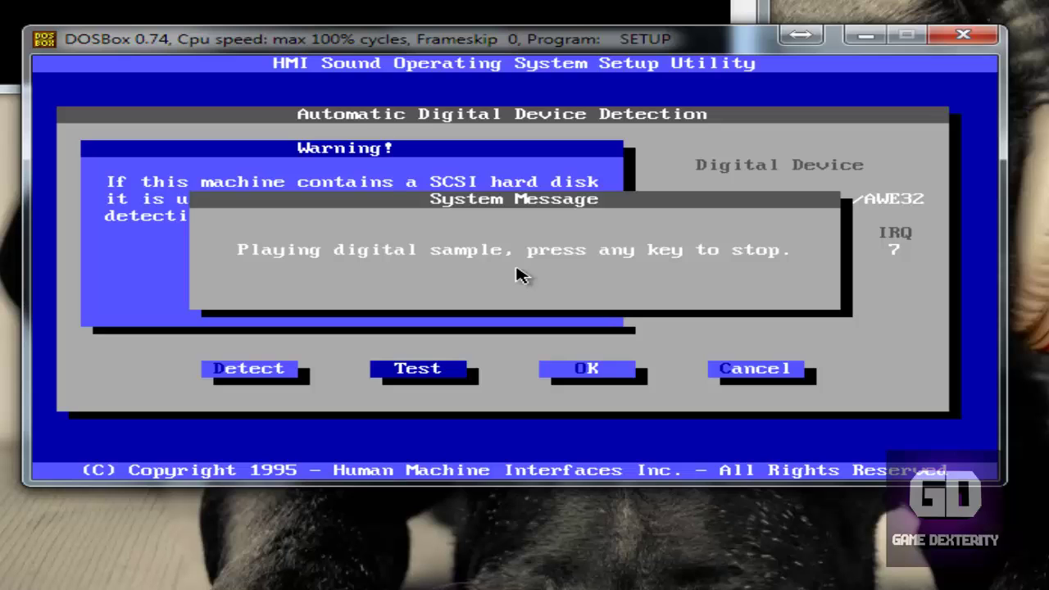
key(Return)
key(Right)
key(Return)
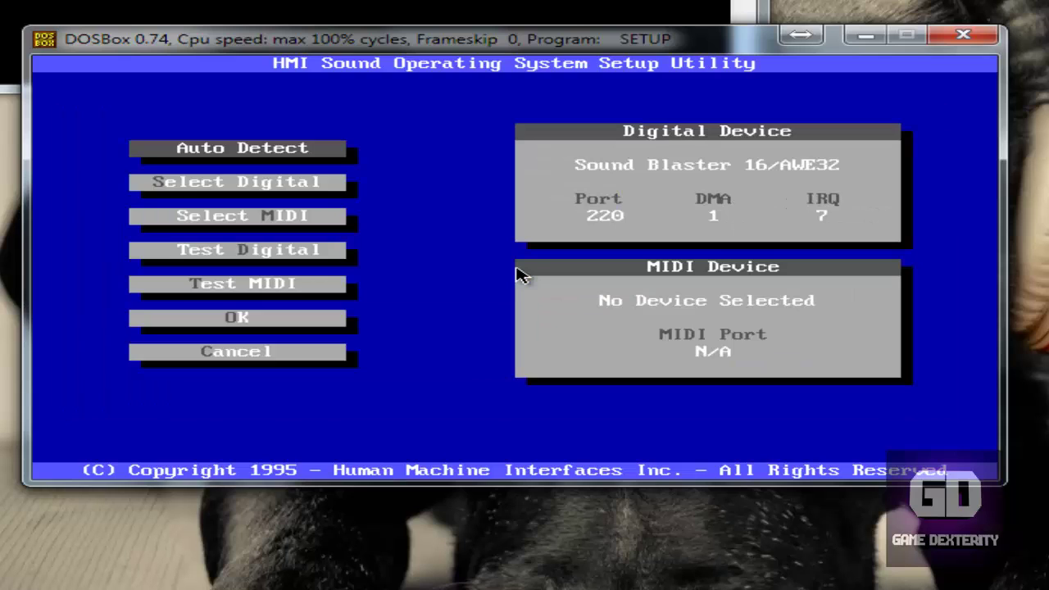
Set the MIDI device to Sound Blaster 16 on port 388, play its test sample, and accept it
key(Down)
key(Down)
key(Return)
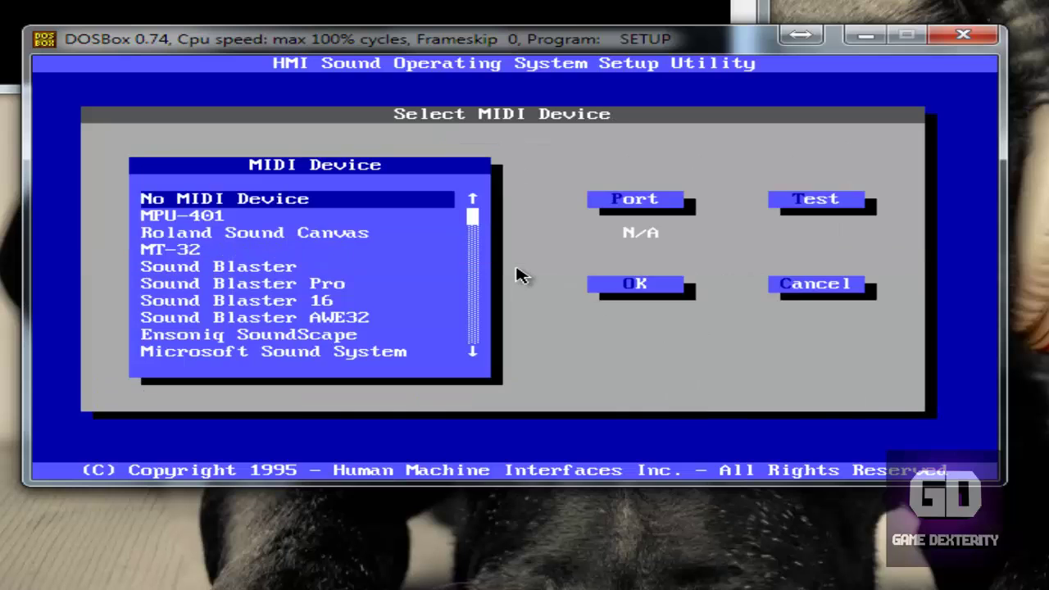
key(Down)
key(Down)
key(Down)
key(Down)
key(Down)
key(Down)
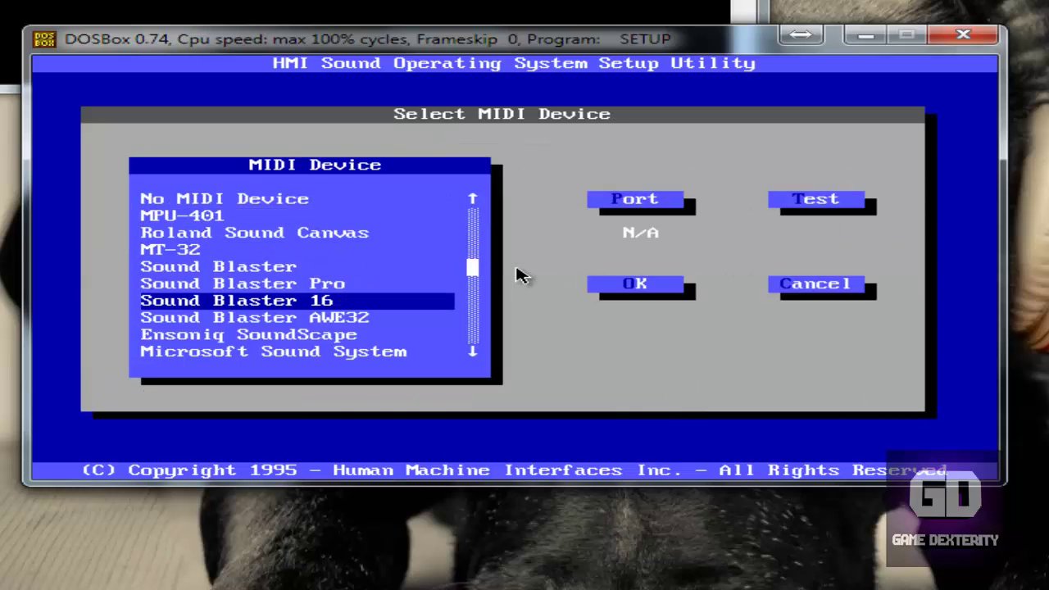
key(Return)
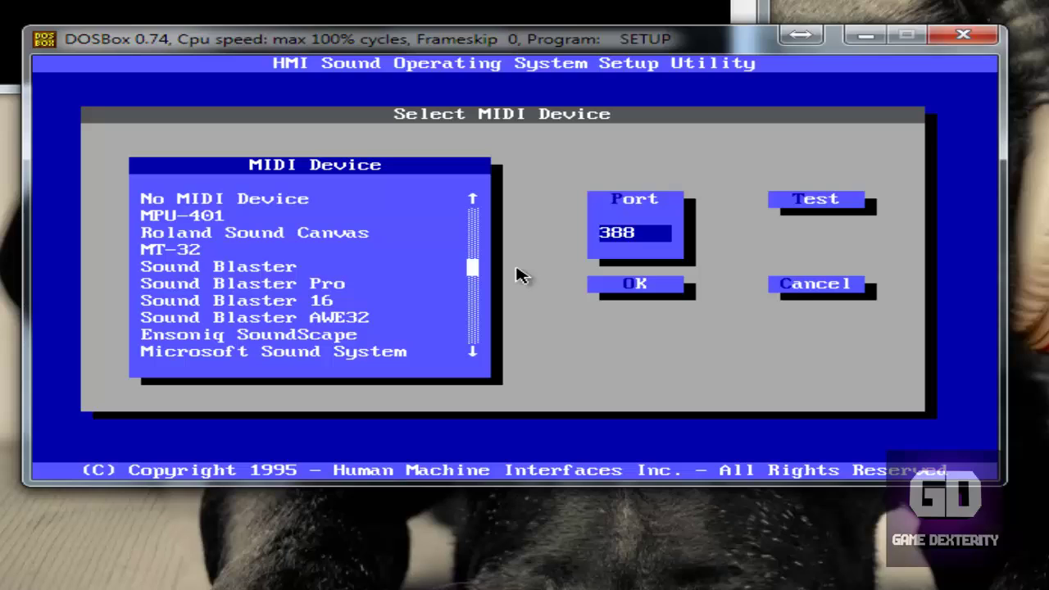
key(Return)
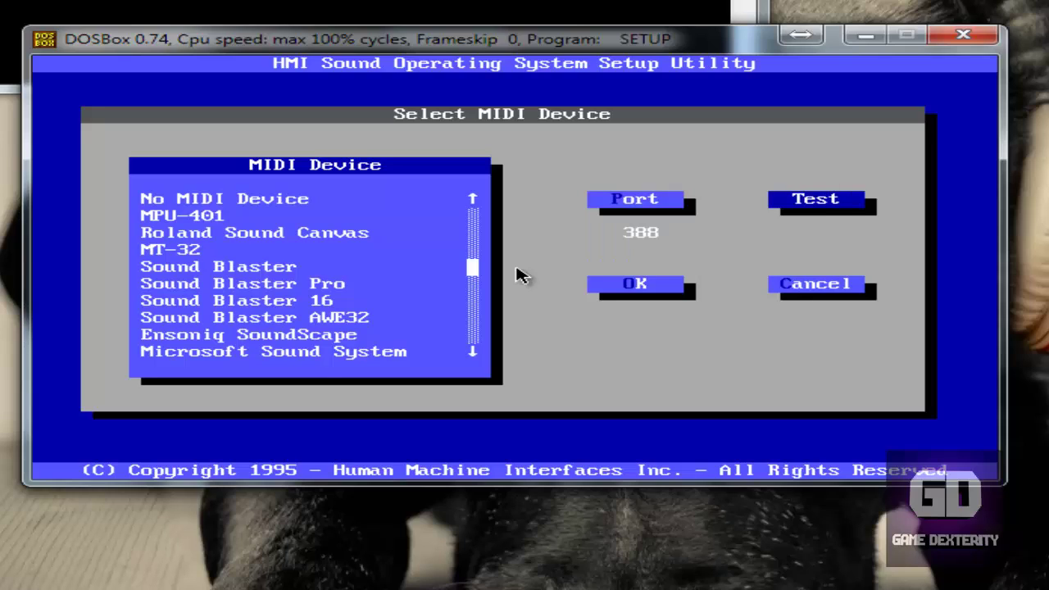
key(Return)
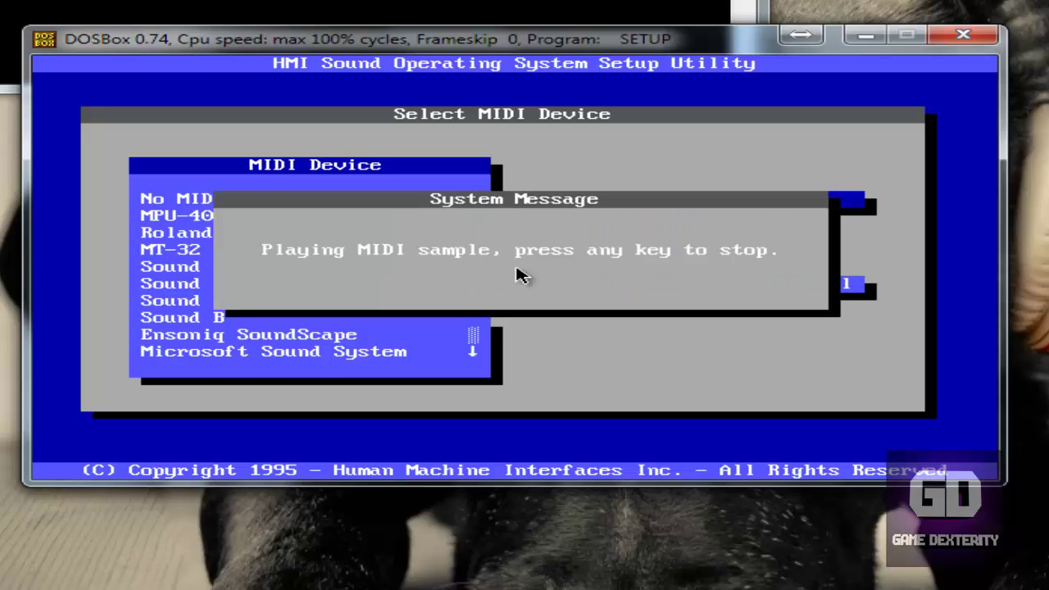
key(Return)
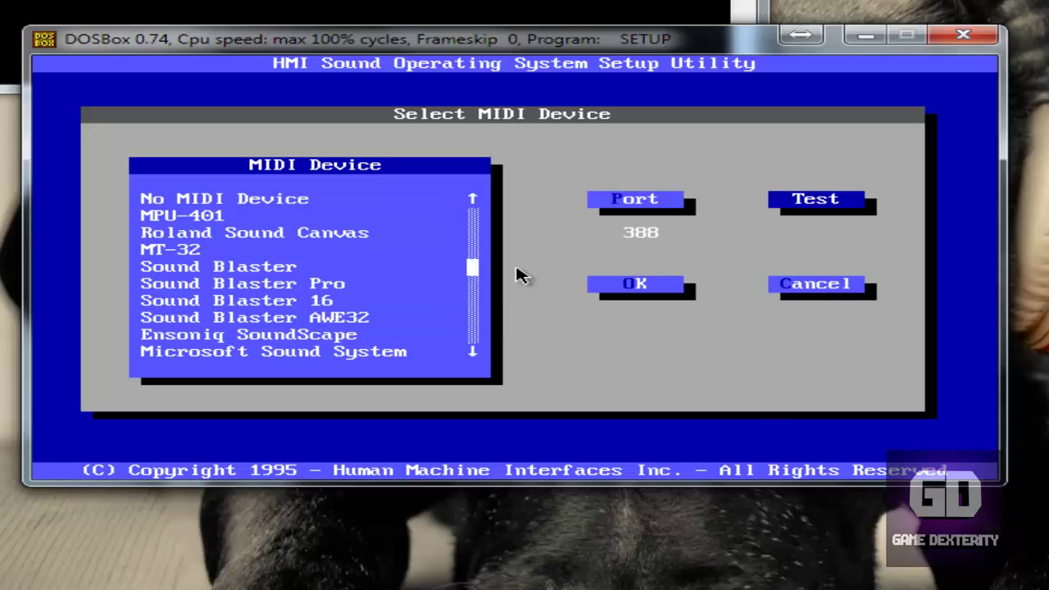
key(Tab)
key(Return)
Accept the sound card settings and finish the Daggerfall installer to return to the DOS prompt
key(Down)
key(Down)
key(Down)
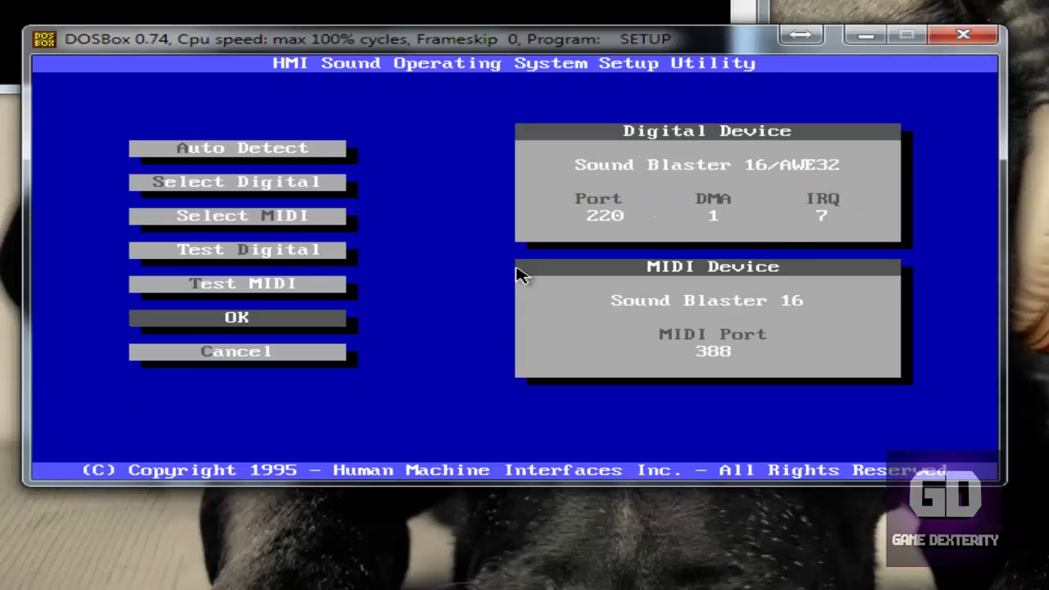
key(Return)
key(Return)
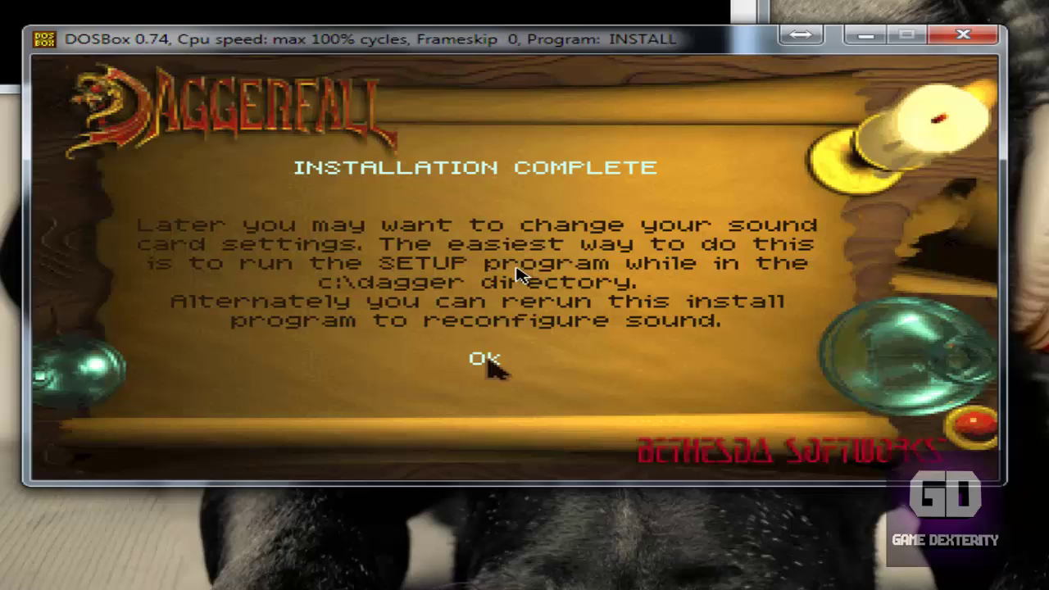
key(Return)
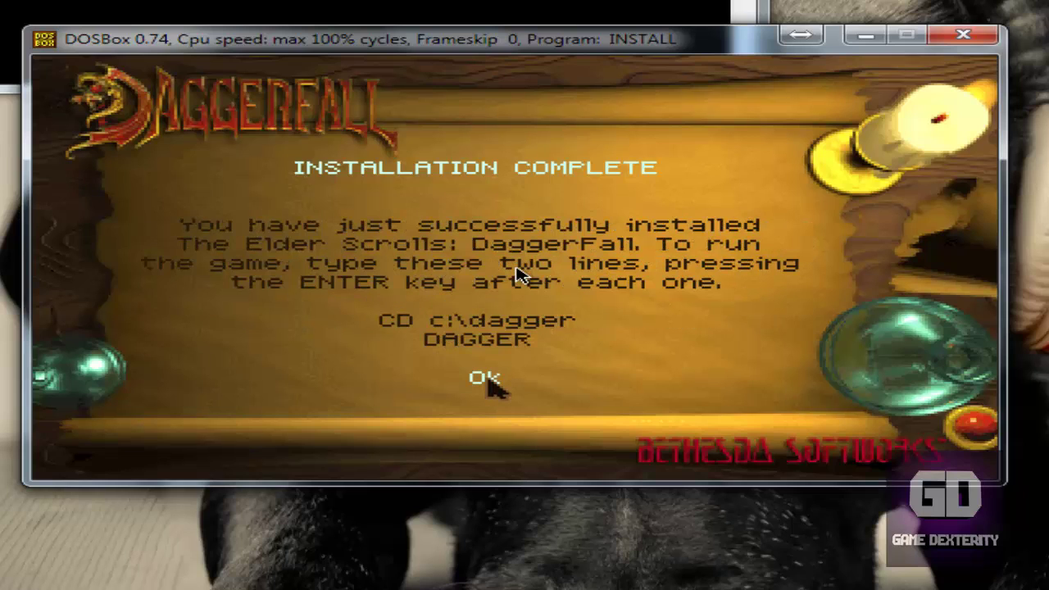
key(Return)
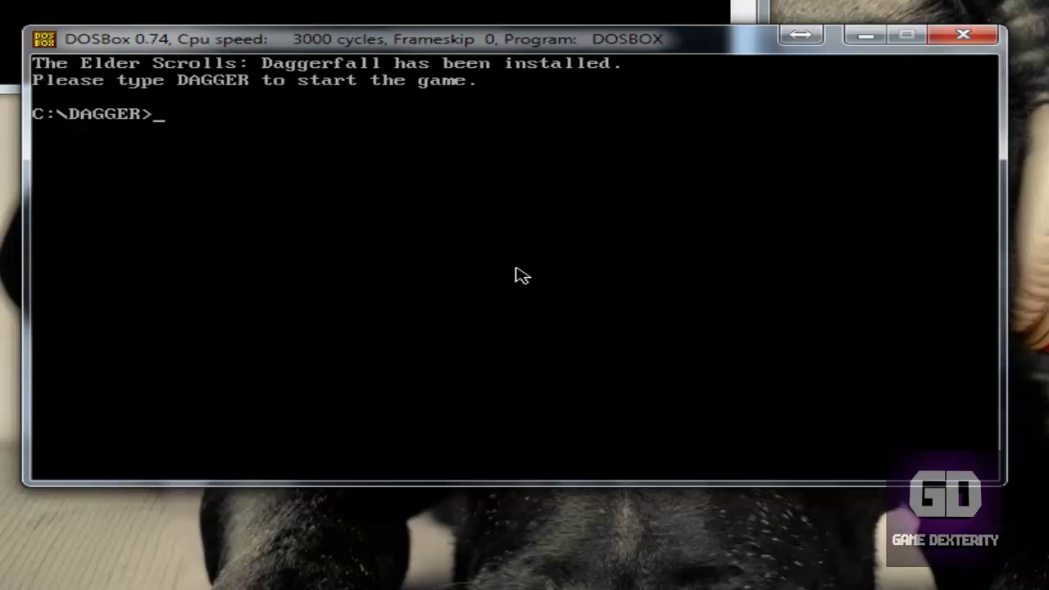
Run the dag213 patch from C:\DAGGER, agreeing to the update and the FIXMAPS world map fix
text(dag213)
key(Return)
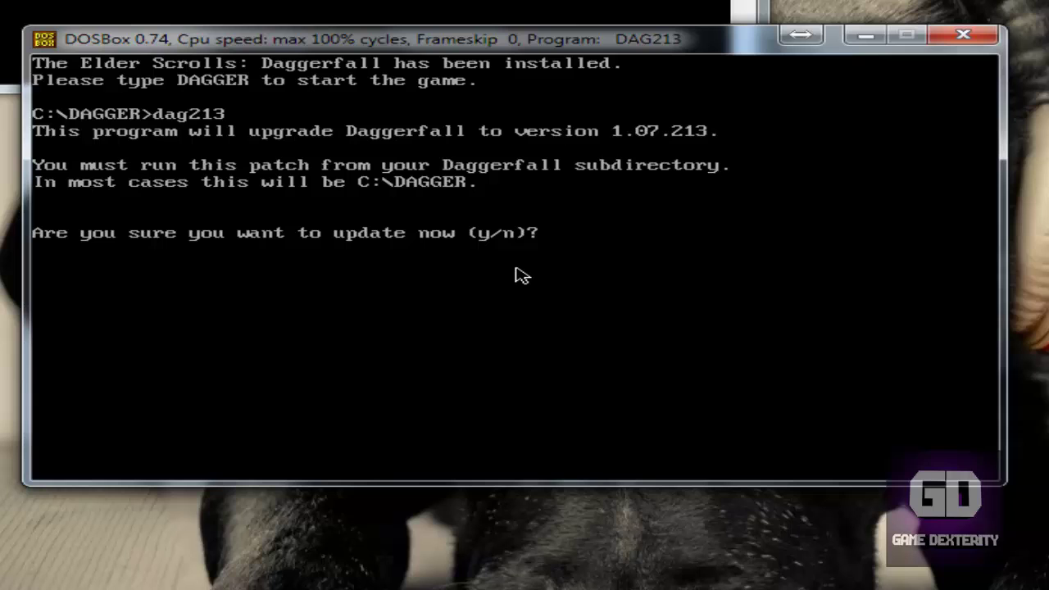
text(y)
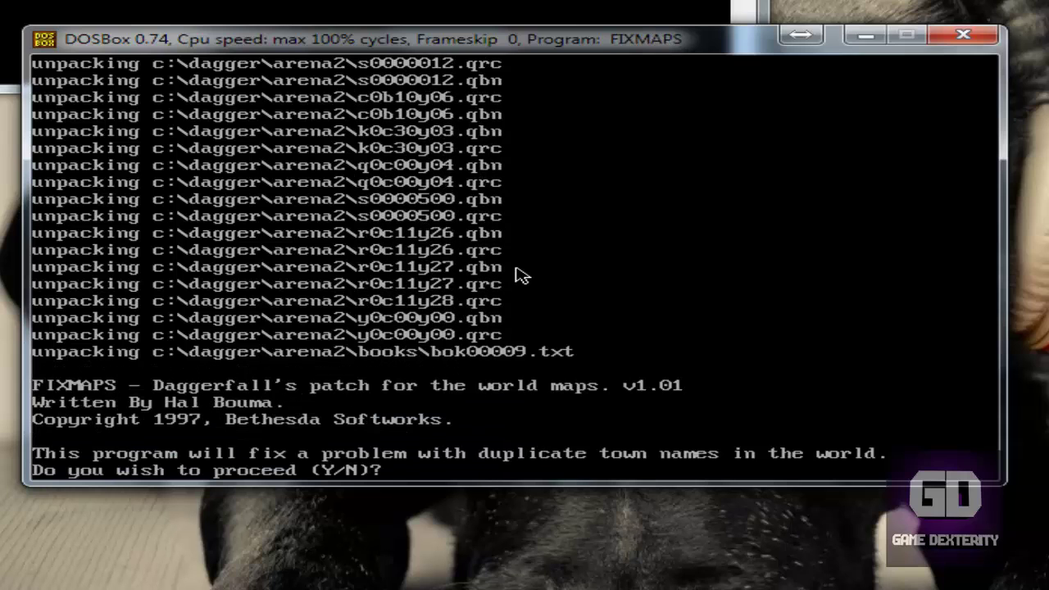
text(Y)
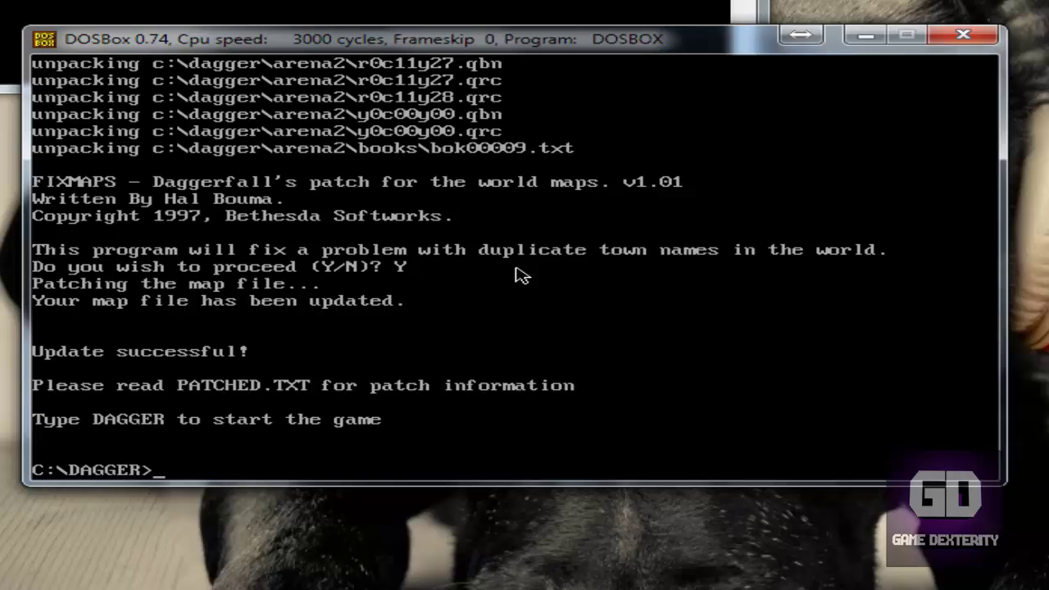
Launch the game with the dagger command and start a new game with a Redguard character from Hammerfell
text(dagger)
key(Return)
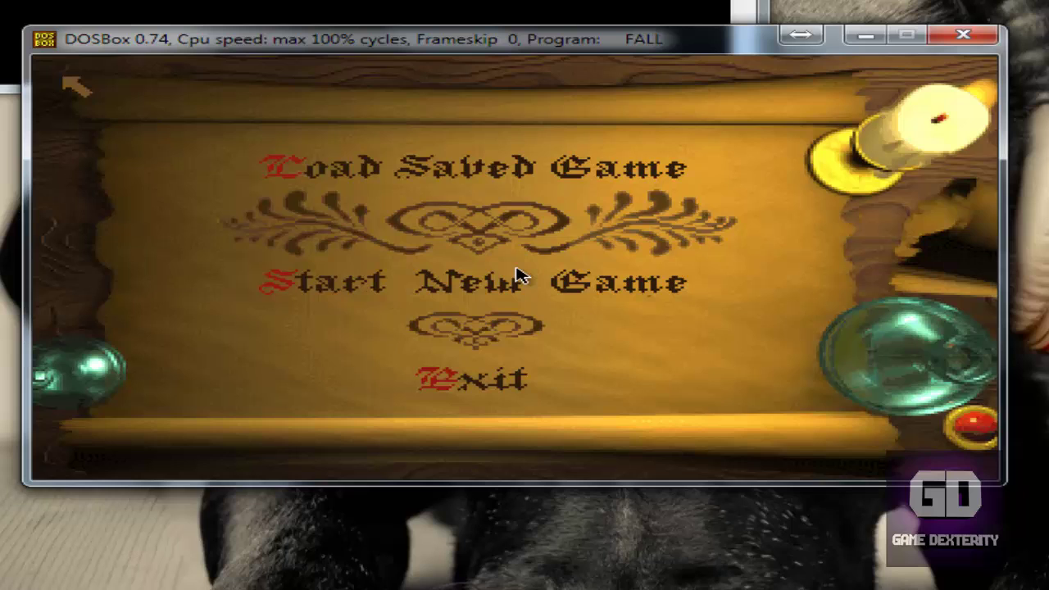
key(s)
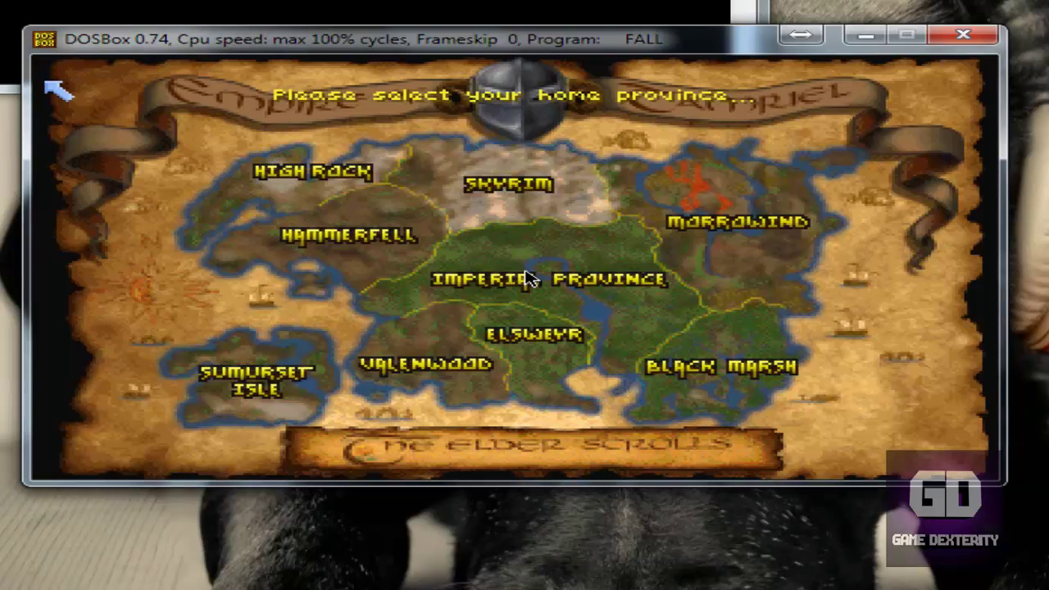
click(357, 176)
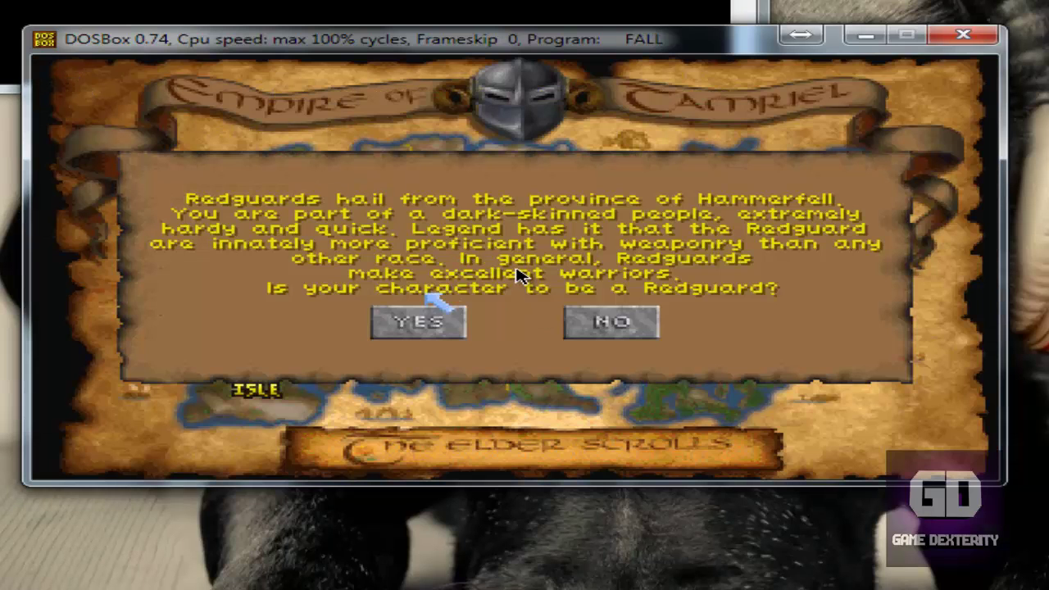
click(427, 324)
click(447, 288)
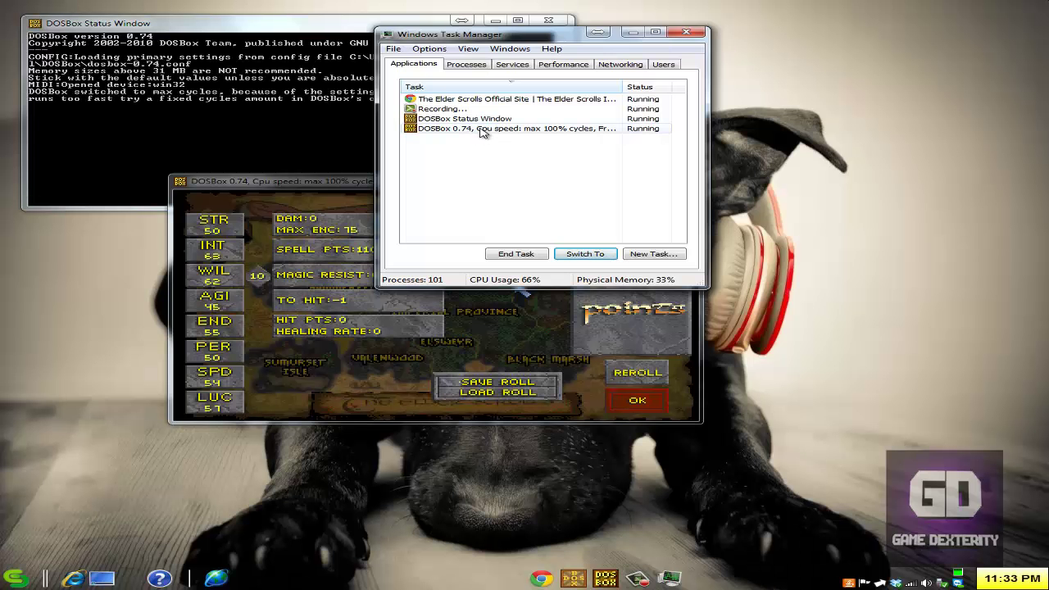
End the running DOSBox task, close Task Manager, and start DOSBox again
click(514, 253)
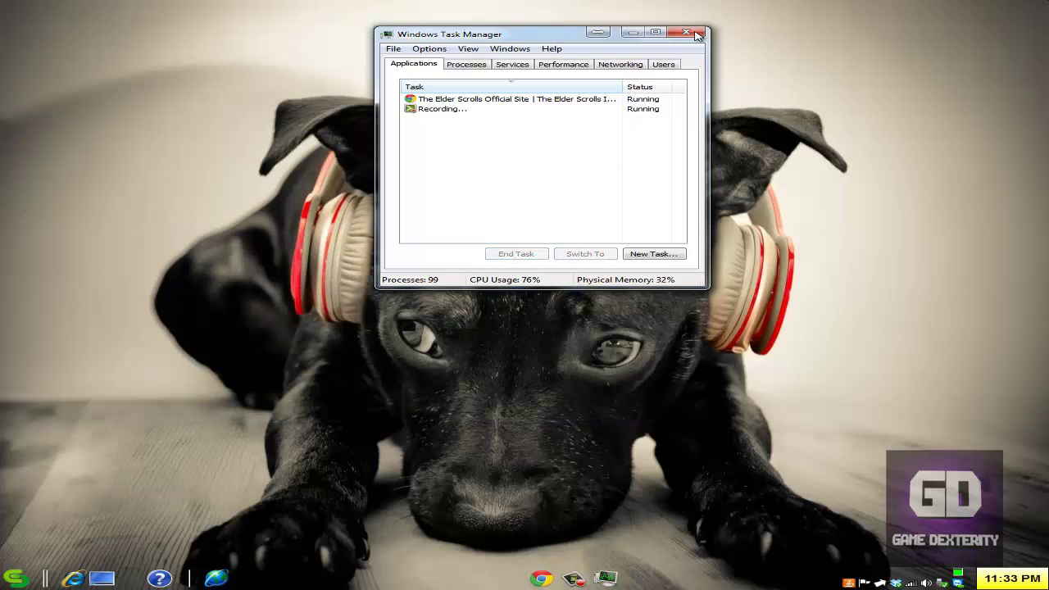
click(686, 32)
key(alt+space)
key(Return)
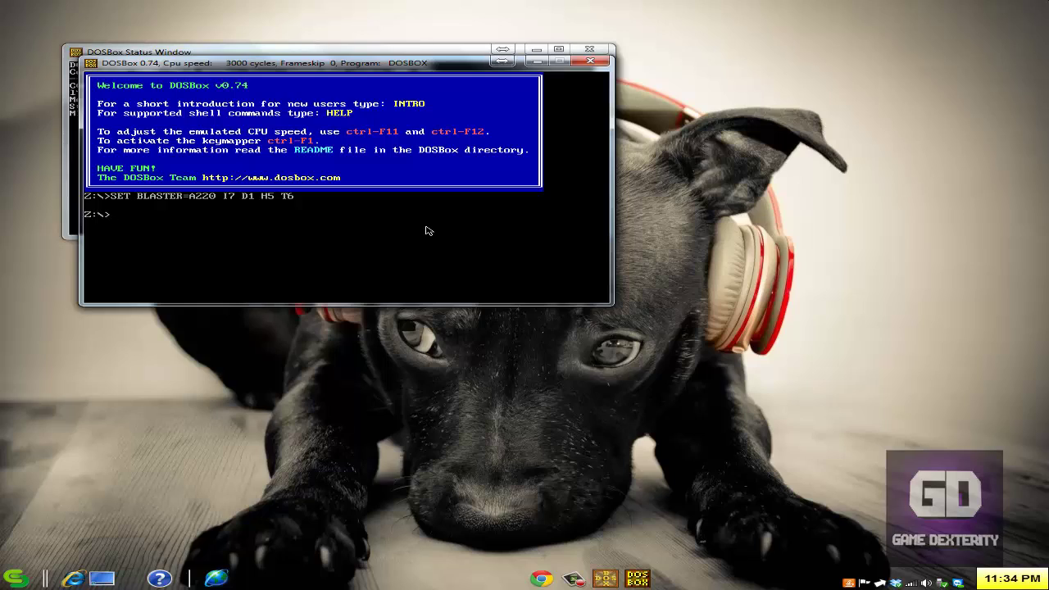
Mount c:\dosgames as drive C with -freesize 1000 in the new DOSBox session
text(mount c)
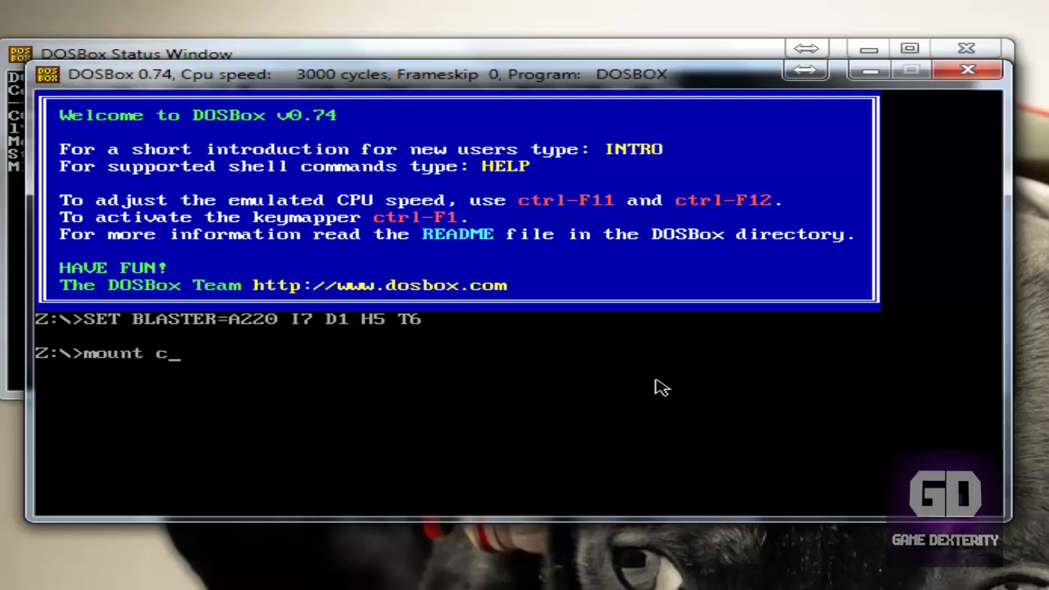
text( c:\dosgames)
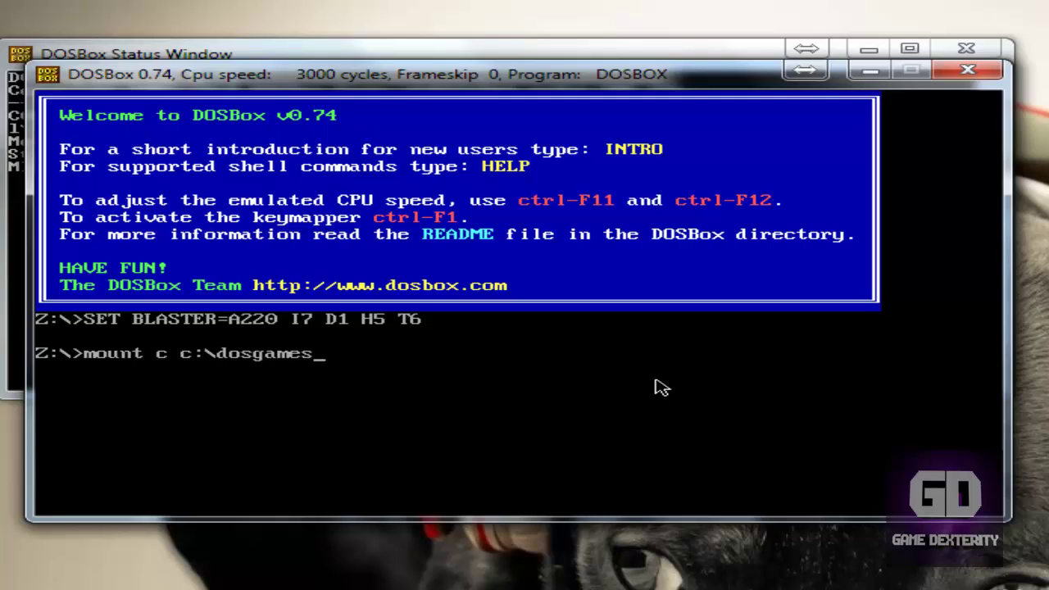
text( -fress)
key(BackSpace)
key(BackSpace)
text(esize 1000)
key(Return)
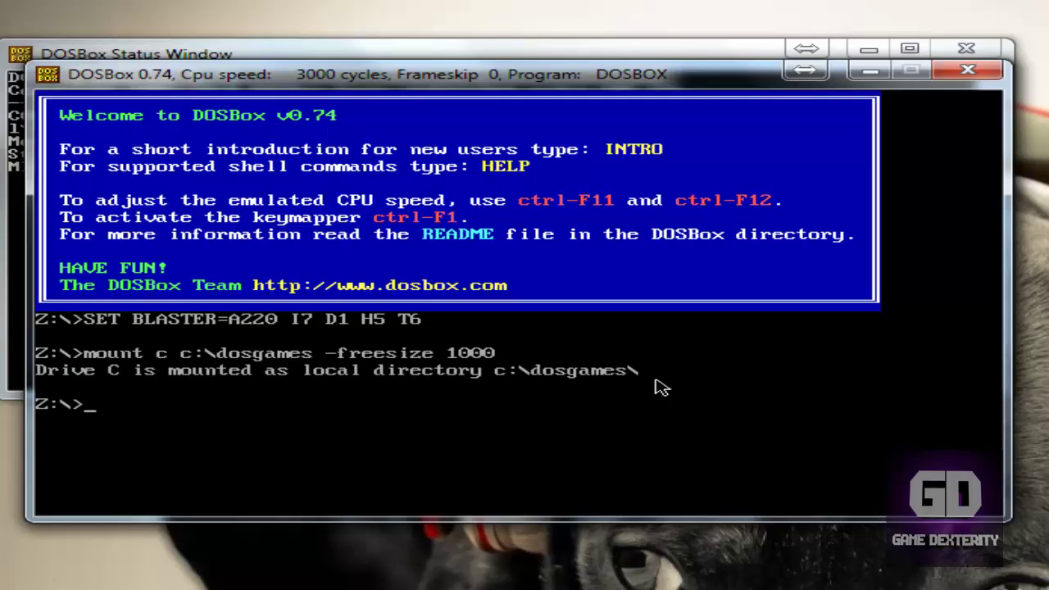
Mount c:\dosgames\dfcd as drive D with -t cdrom and the label Daggerfall in this session
text(mount d c:)
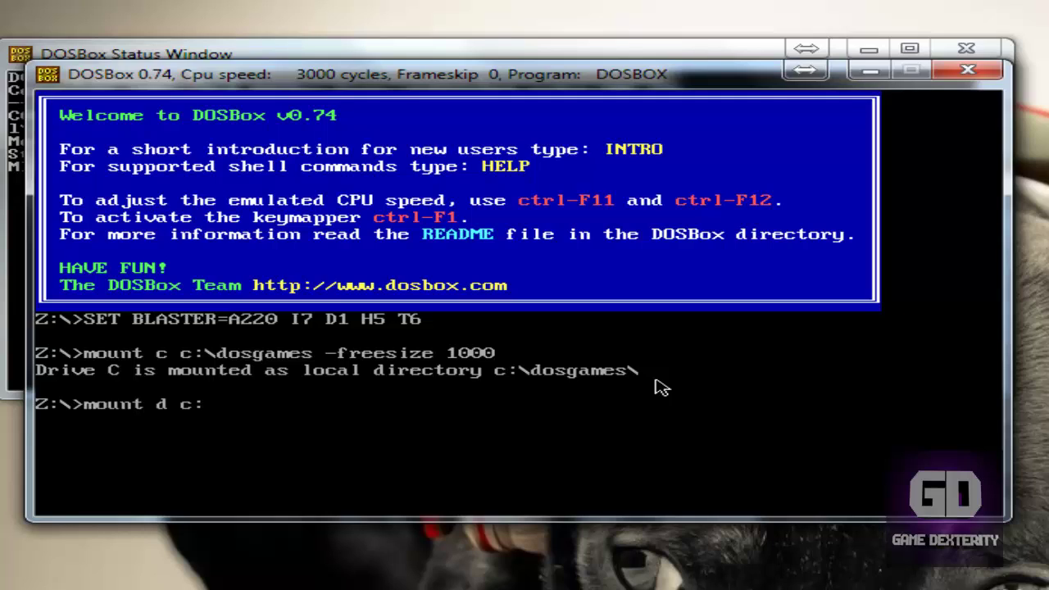
text(\dosgame)
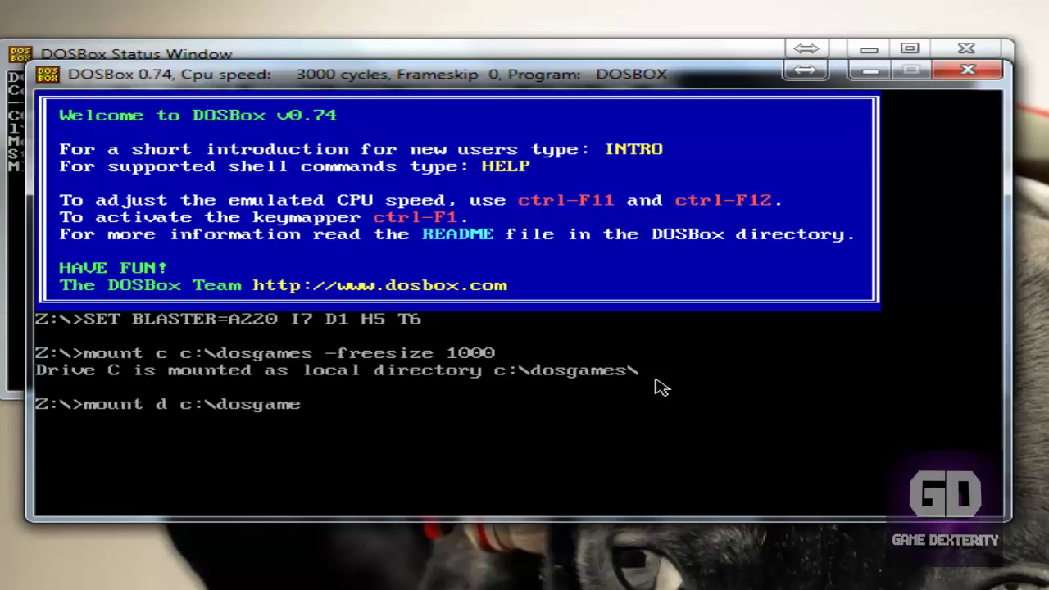
text(s\dfcd -t c)
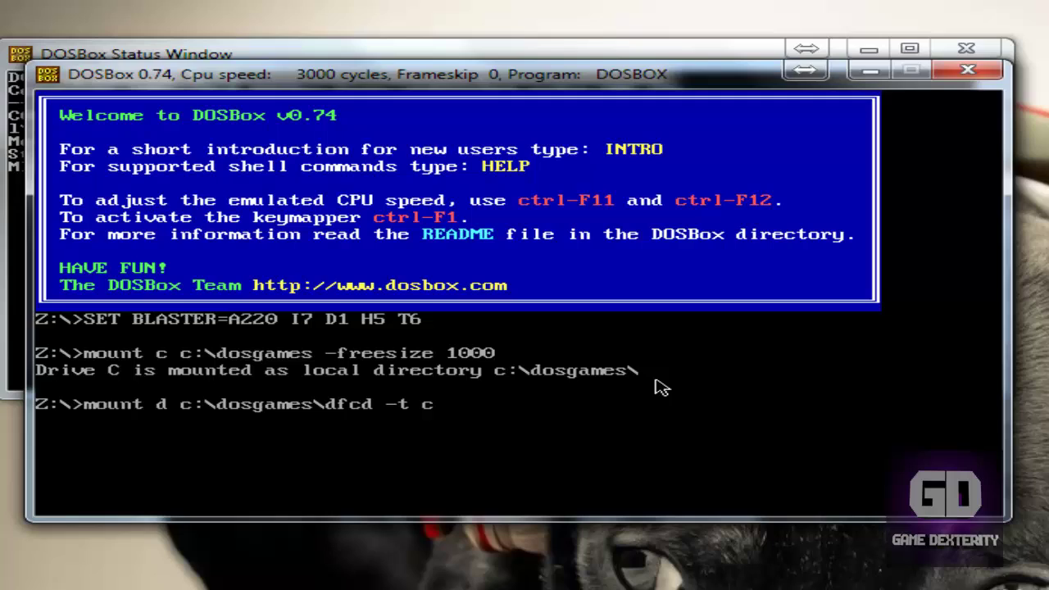
text(drom -label Daggerfall)
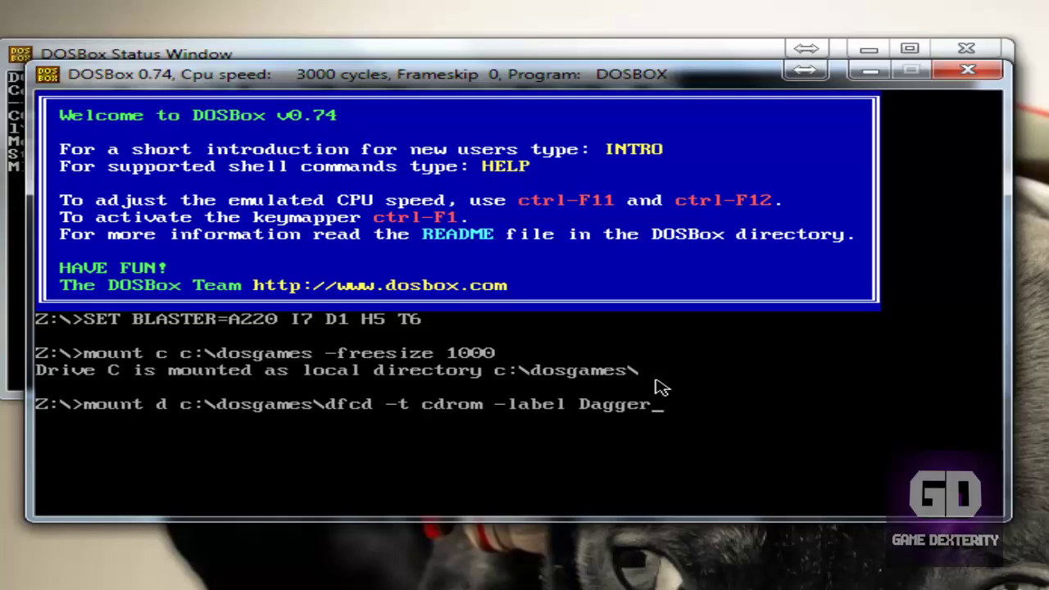
key(Return)
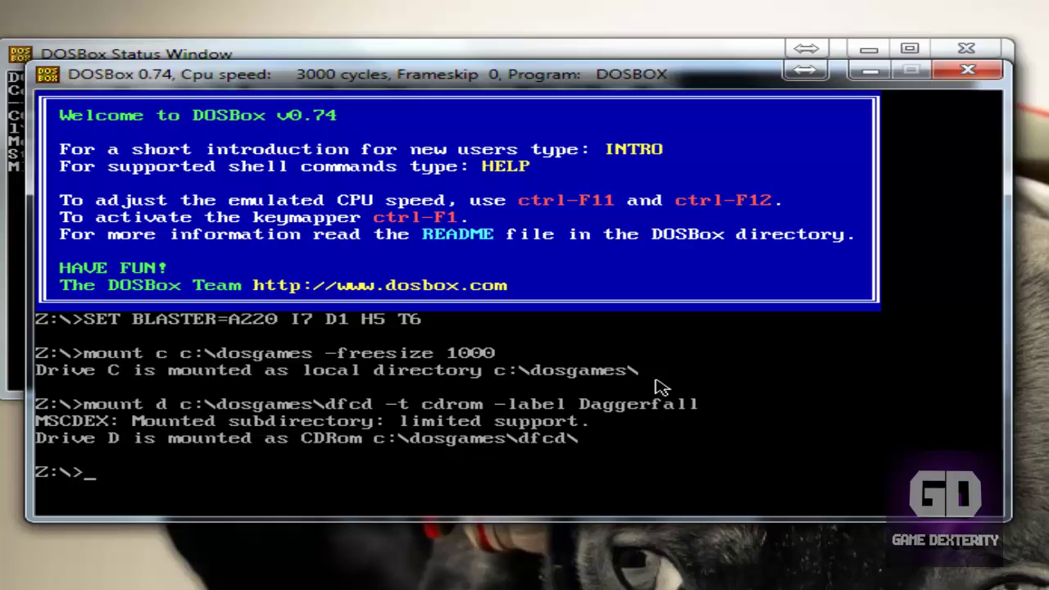
Run dagger from the dagger directory on drive C, and close DOSBox after the game starts
text(c:)
key(Return)
text(cd dagger)
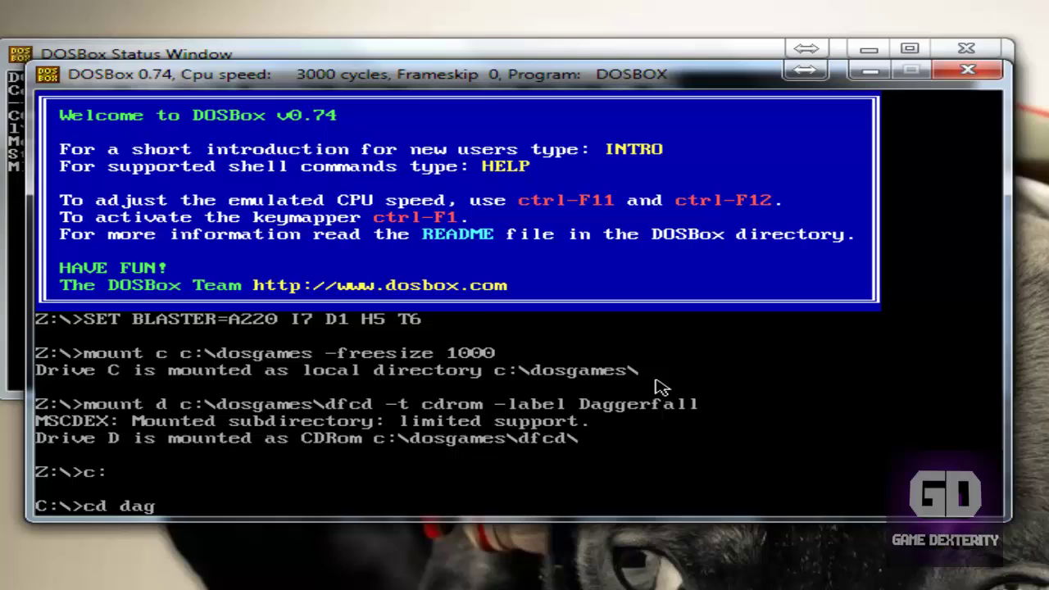
key(Return)
text(dagger)
key(Return)
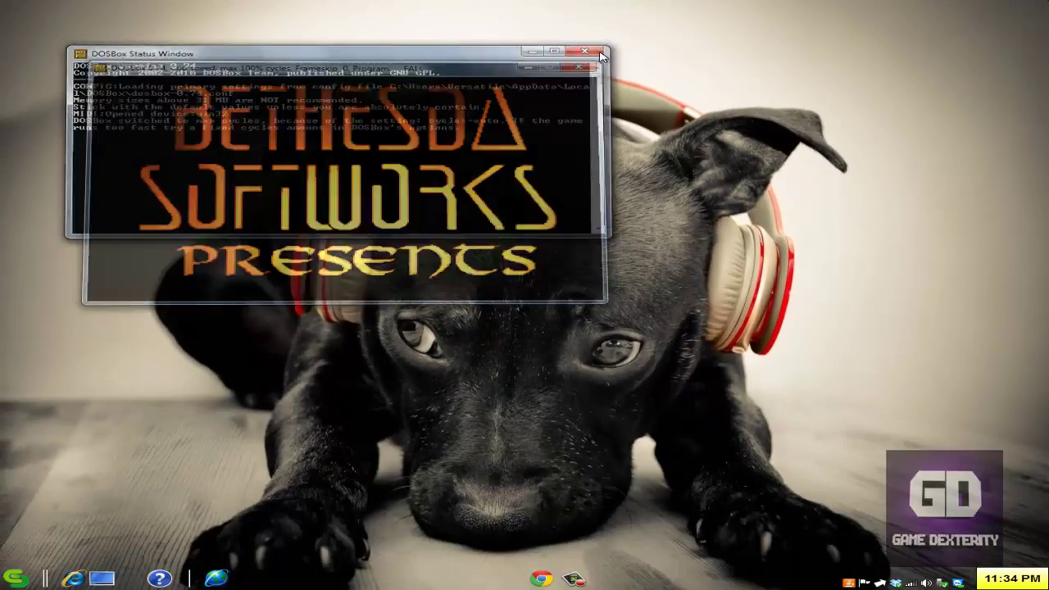
click(584, 52)
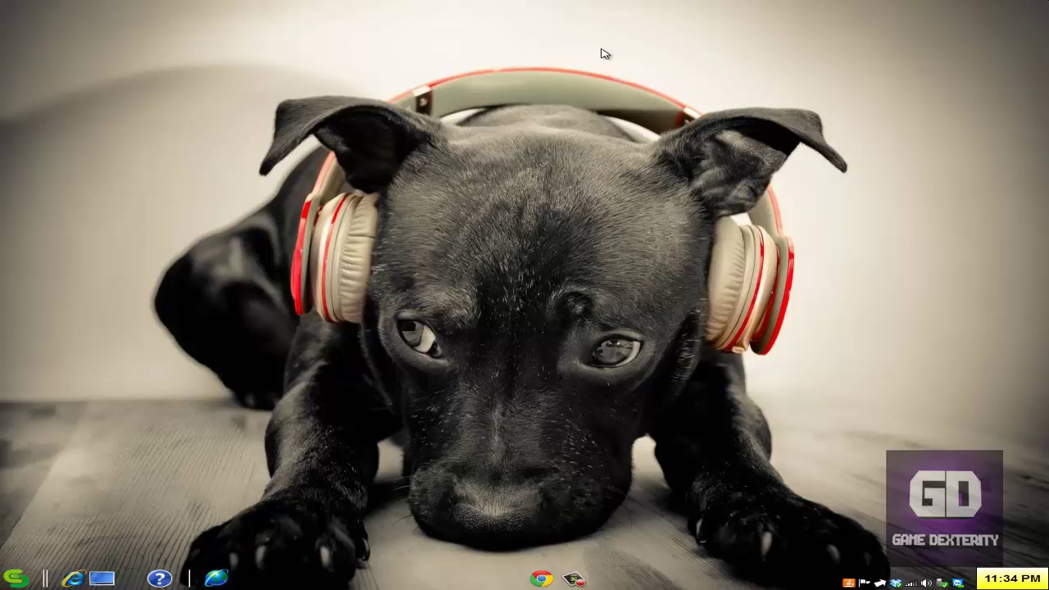